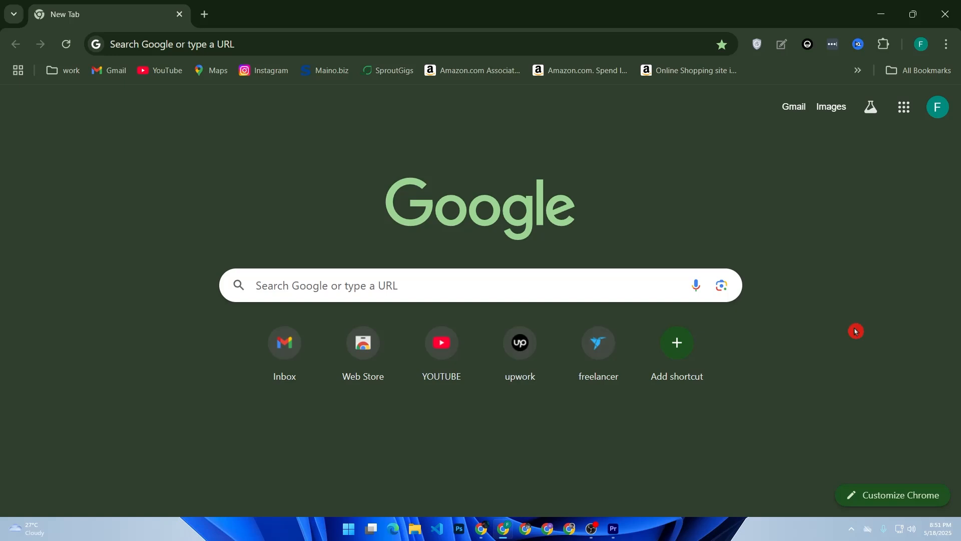
Search Google for "chatgpt", open the Introducing ChatGPT result and launch ChatGPT from that page
click(589, 290)
key(Down)
key(Down)
key(Return)
click(589, 292)
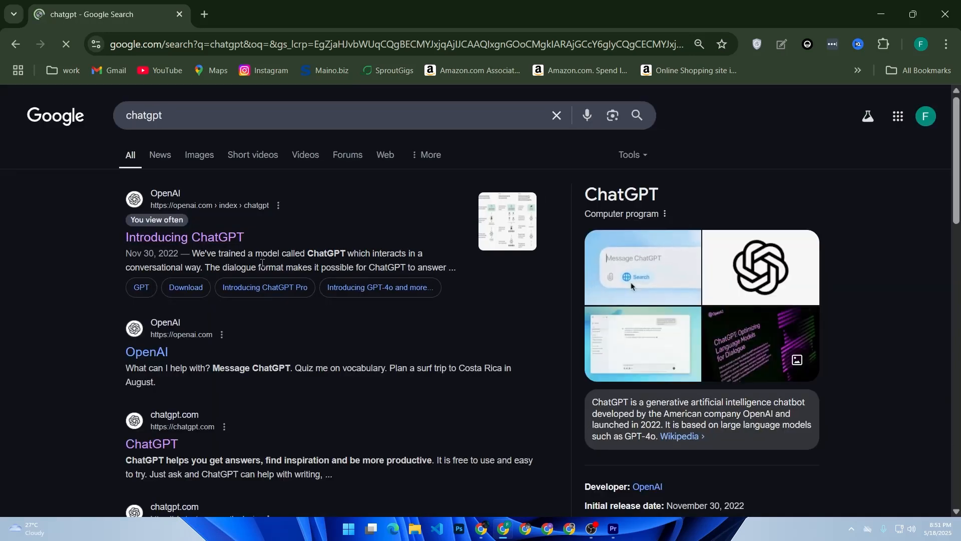
click(225, 243)
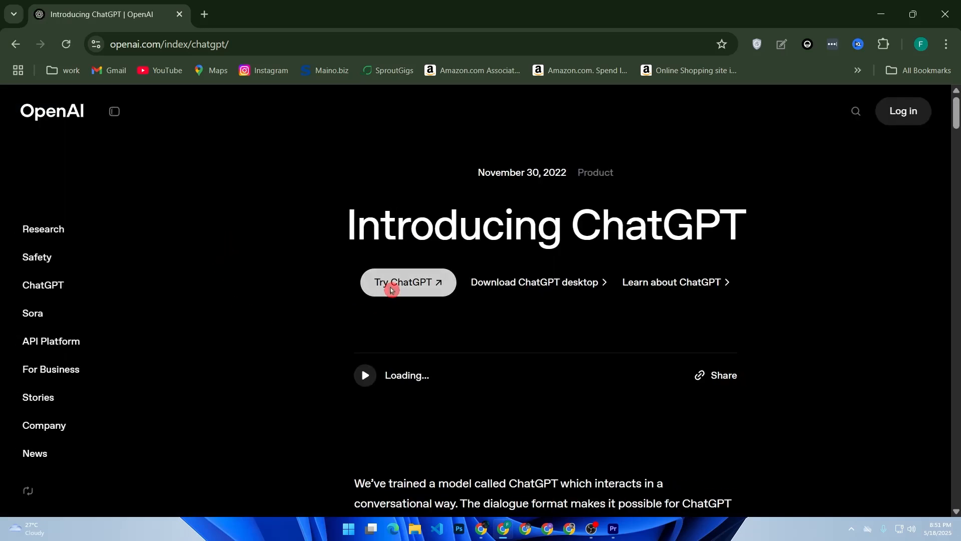
click(391, 290)
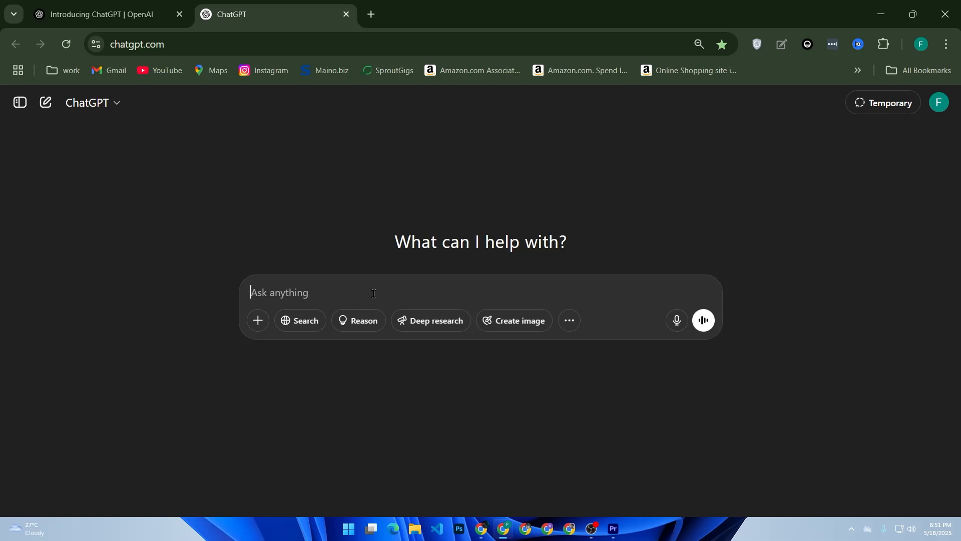
Send the prompt "Give me a beginner-friendly outline for an eBook on how to start a small business in 2025"
text(Give me a begi)
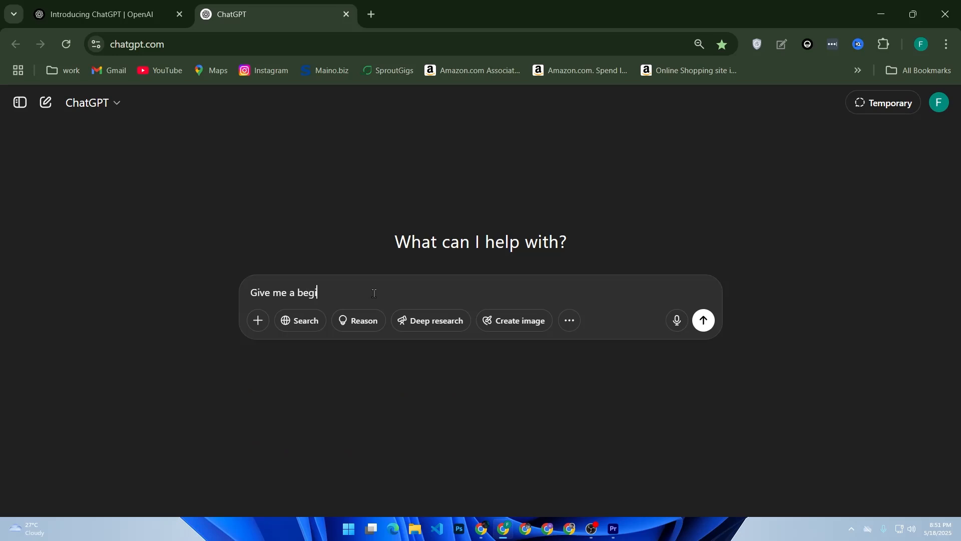
text(nner-frie)
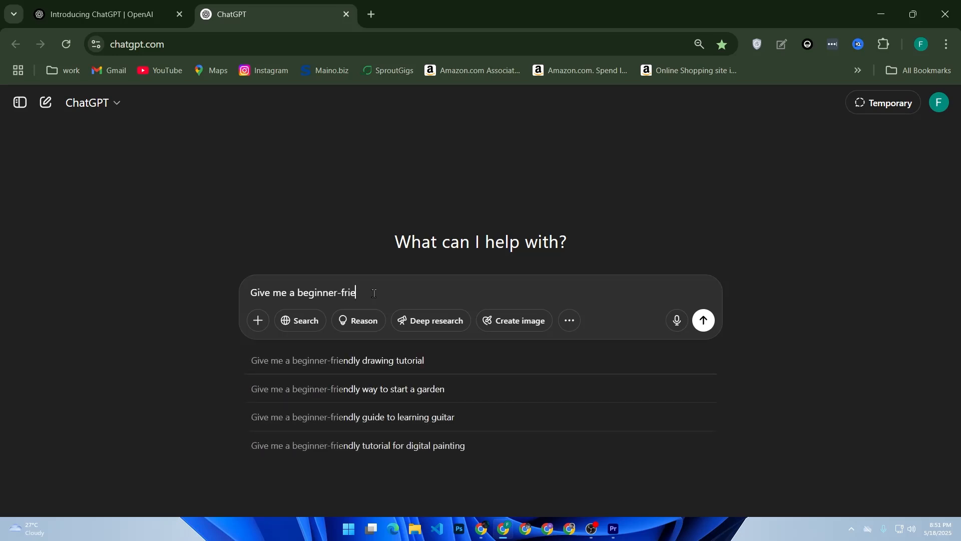
text(ndlt)
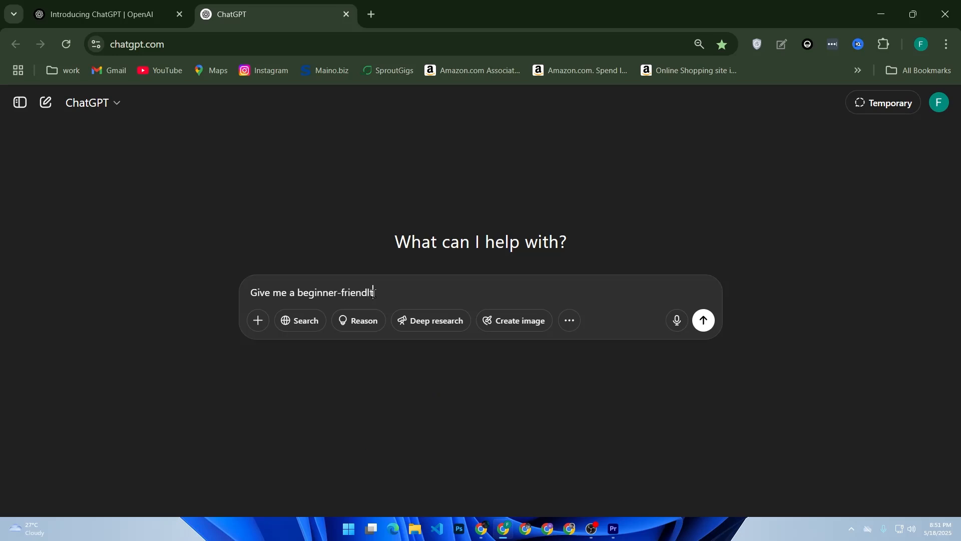
key(BackSpace)
text(y)
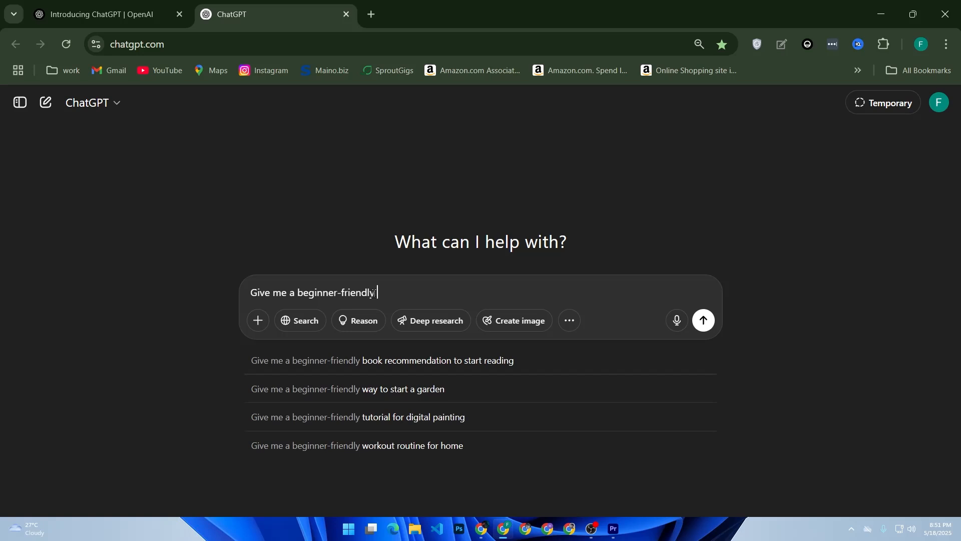
text( outline for a)
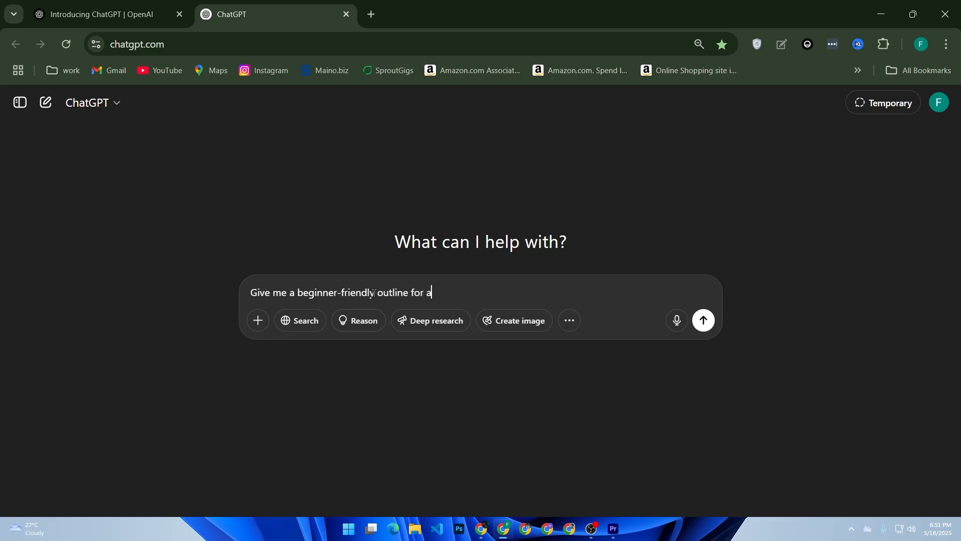
text(n ebo)
key(BackSpace)
key(BackSpace)
text(Book on how to start)
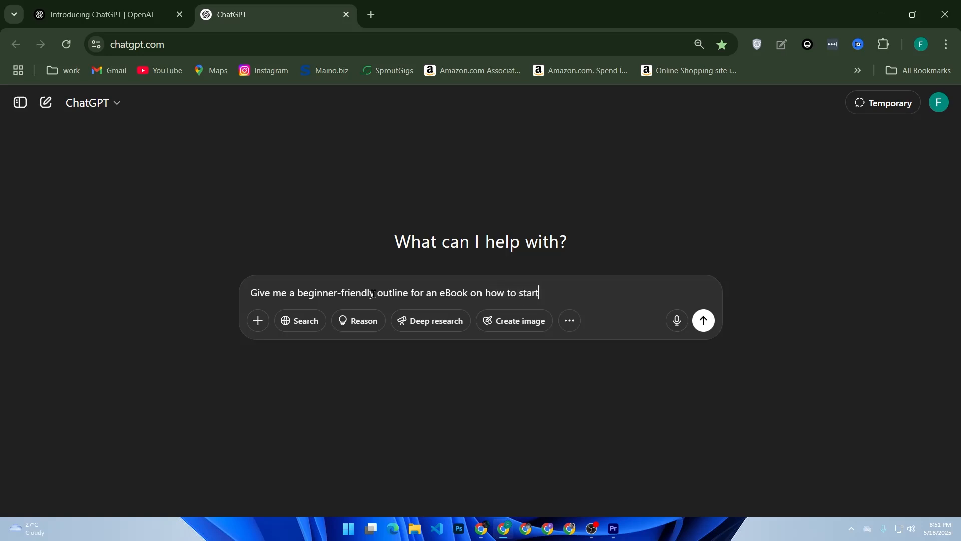
text( a small business in 2025)
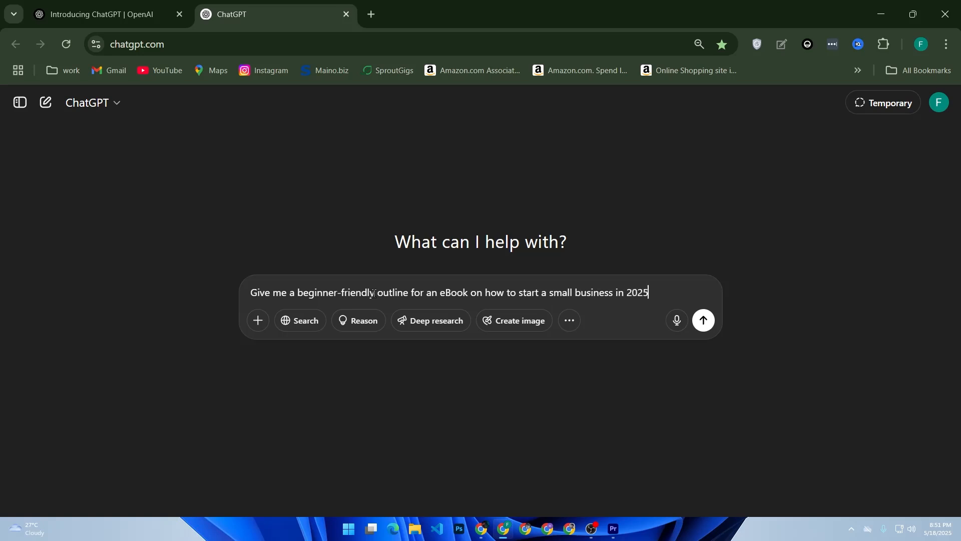
key(Return)
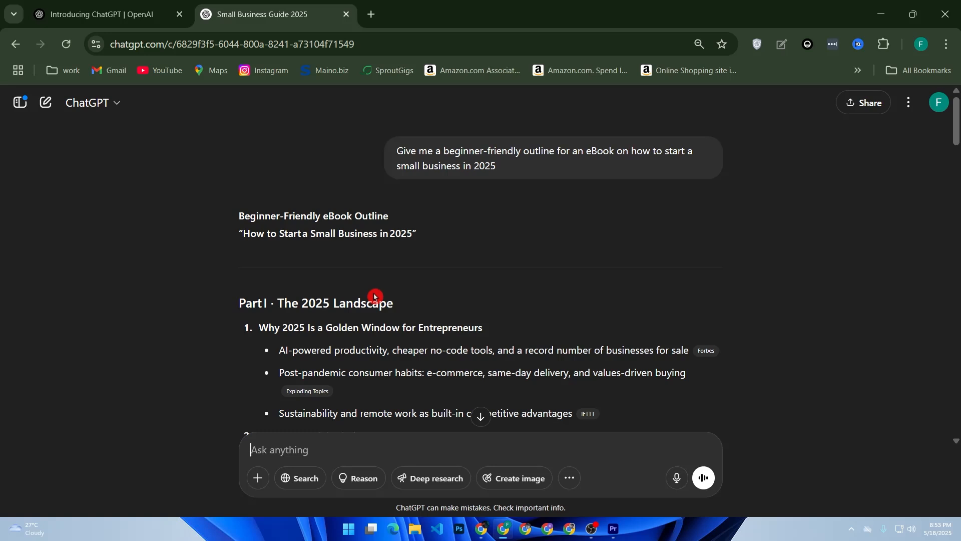
Copy the heading "Part I · The 2025 Landscape" from the generated outline into a new chat prompt
scroll(404, 268, down, 3)
scroll(405, 268, down, 1)
scroll(403, 268, up, 2)
scroll(401, 268, up, 2)
drag(422, 311, 239, 303)
right_click(252, 304)
click(322, 314)
click(353, 449)
key(ctrl+v)
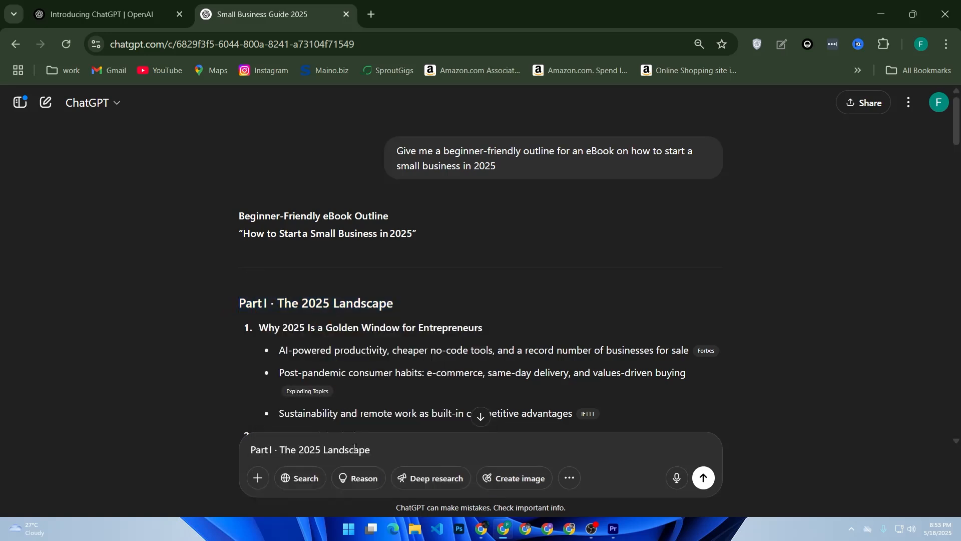
Add "add examples and make it sound like i'm speaking to a beginner" after the pasted heading and send the prompt
text(add examples and ma)
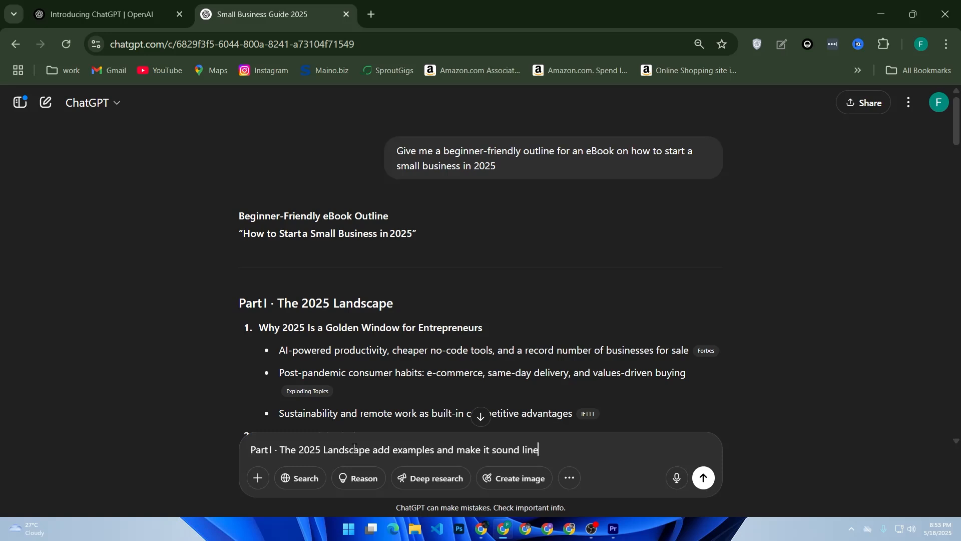
text(ke i'm speaking to a beginner)
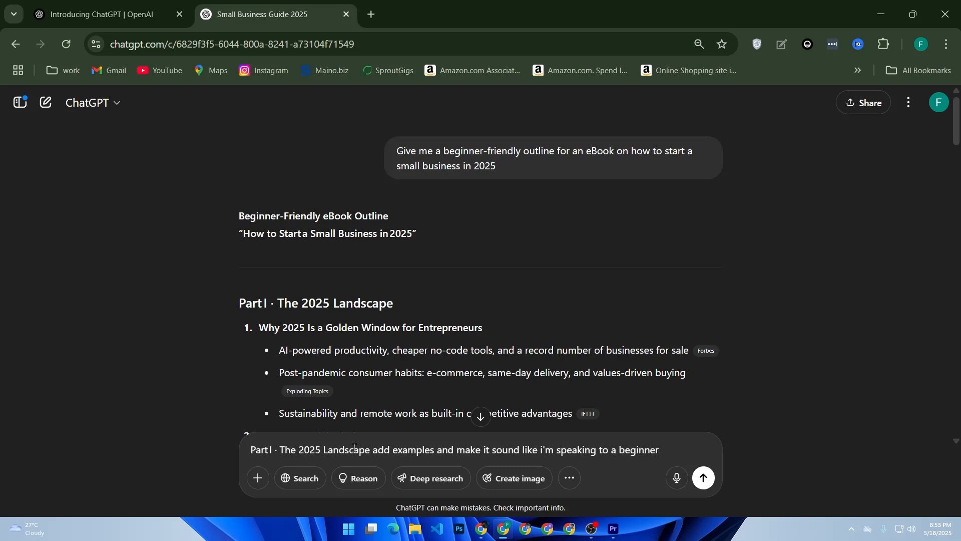
key(Return)
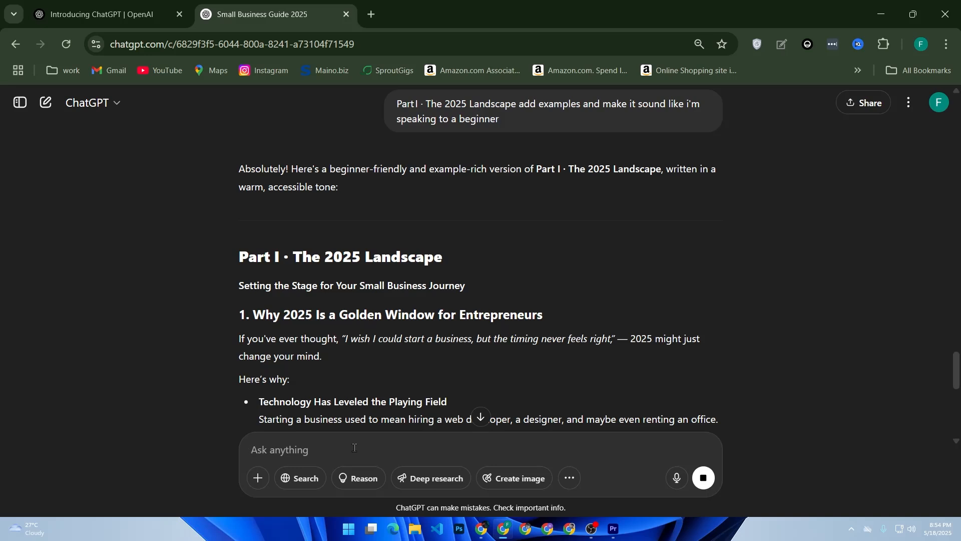
Open canva.com in a new browser tab and dismiss the Canva Pro trial offer
key(ctrl+t)
click(404, 296)
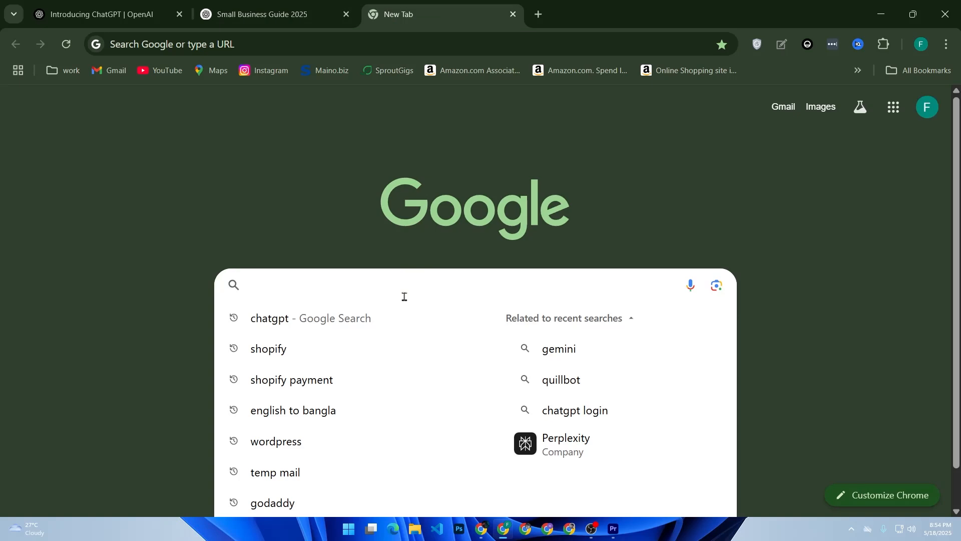
text(canva.com)
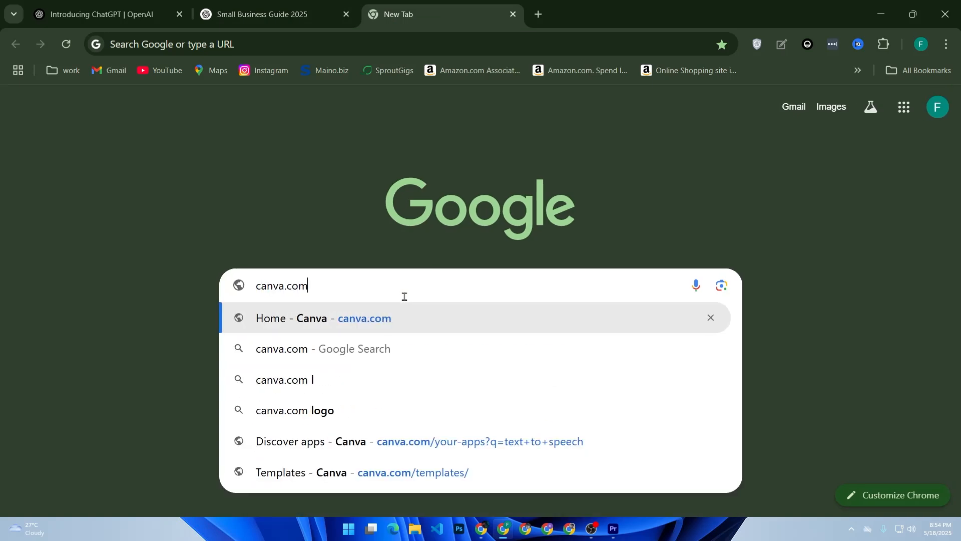
key(Return)
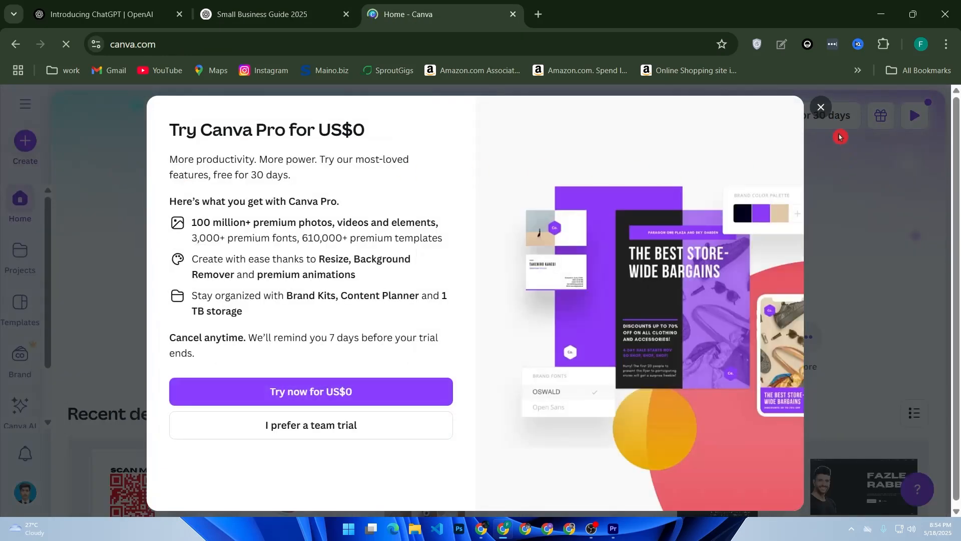
click(821, 106)
Search the Canva templates for "ebook tamplate"
click(435, 235)
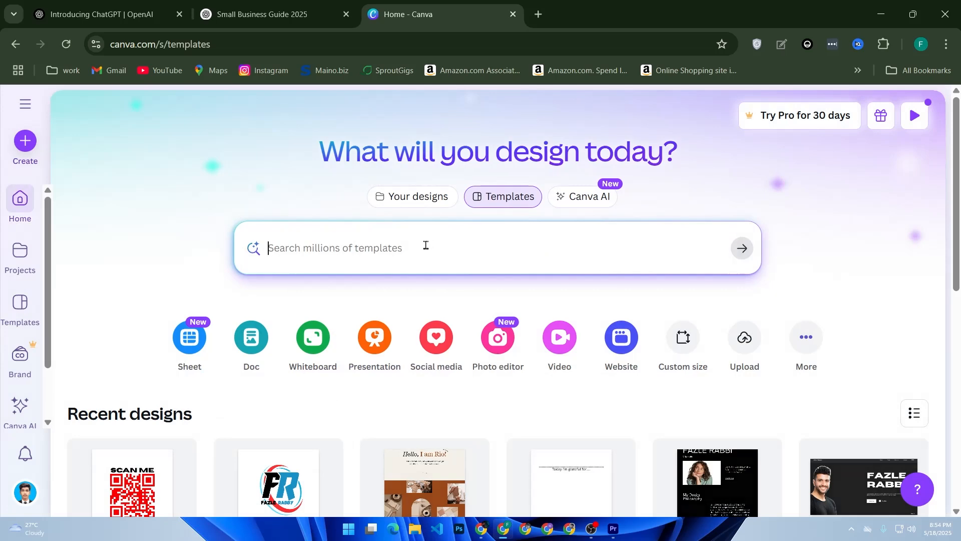
text(eB)
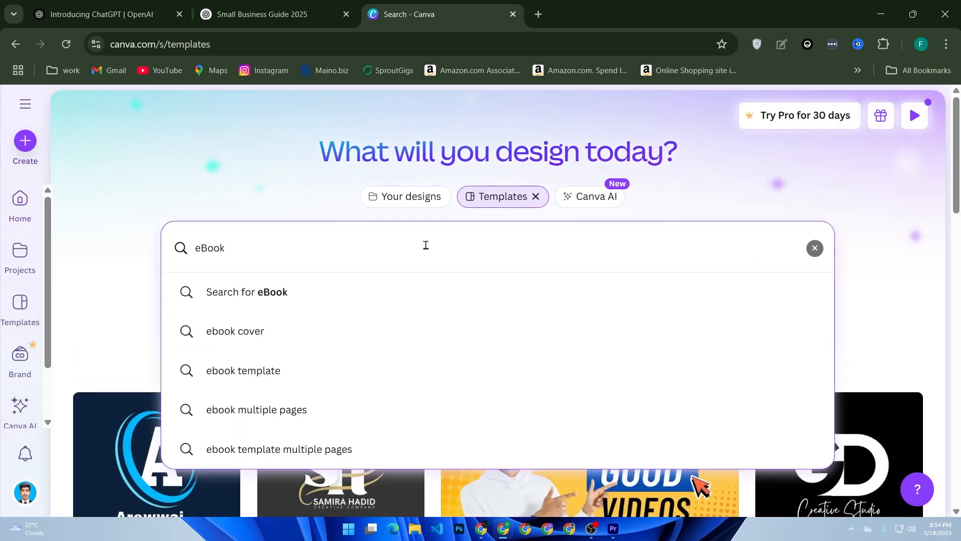
text(ook)
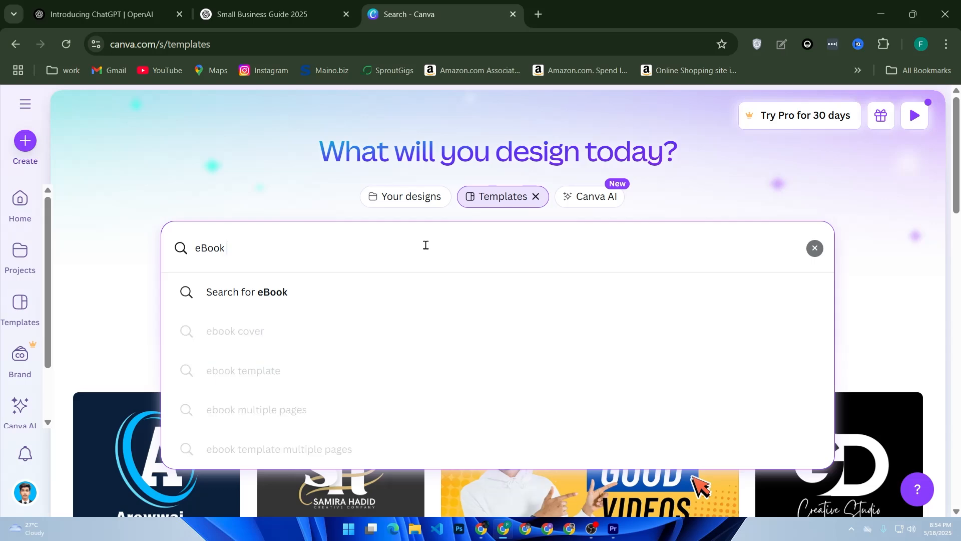
text( tam)
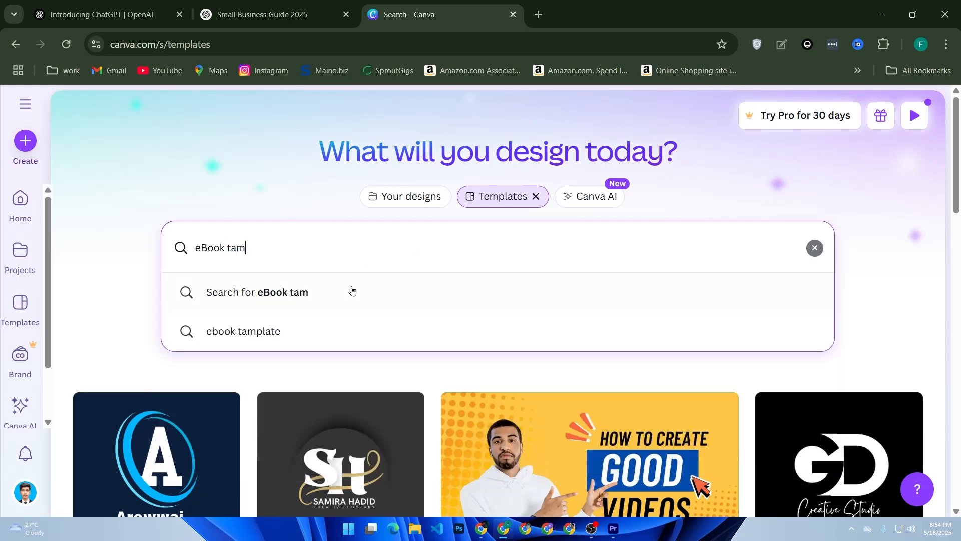
click(318, 328)
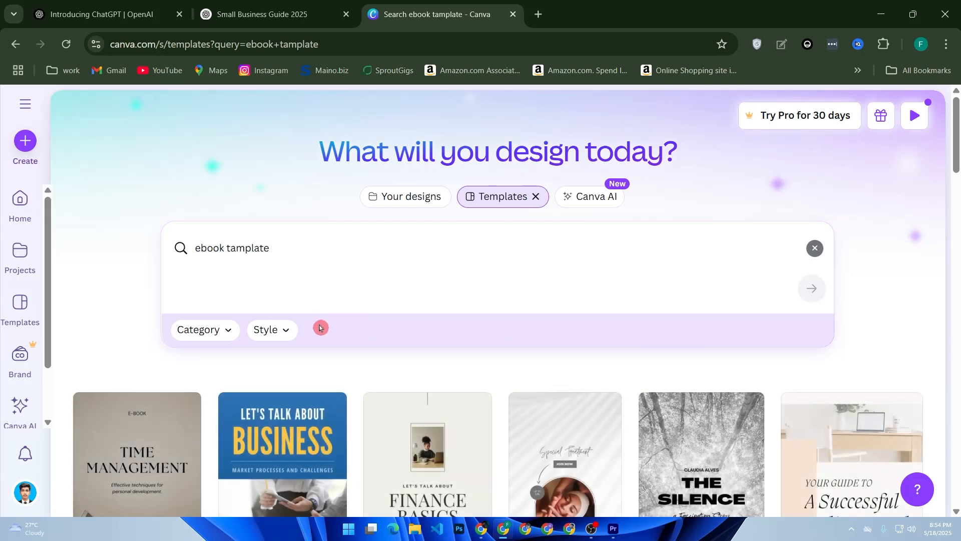
Choose the Peach and Brown Modern Business eBook Document template and open it for customizing
scroll(260, 328, down, 2)
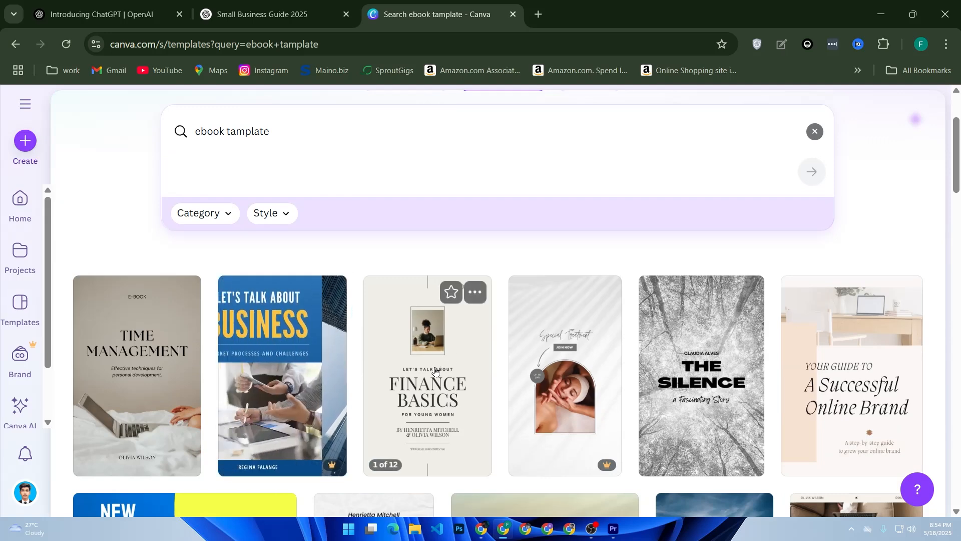
scroll(437, 375, down, 4)
scroll(436, 376, up, 2)
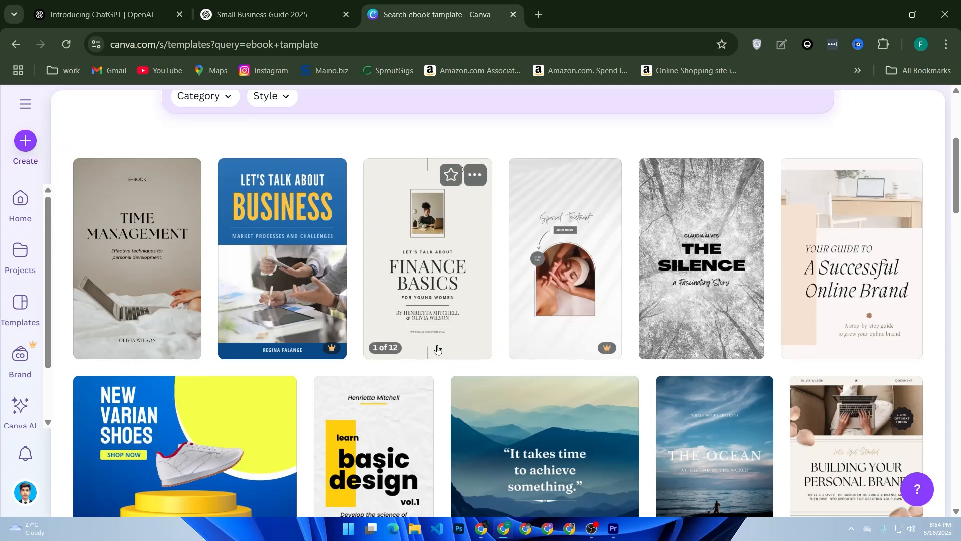
click(833, 329)
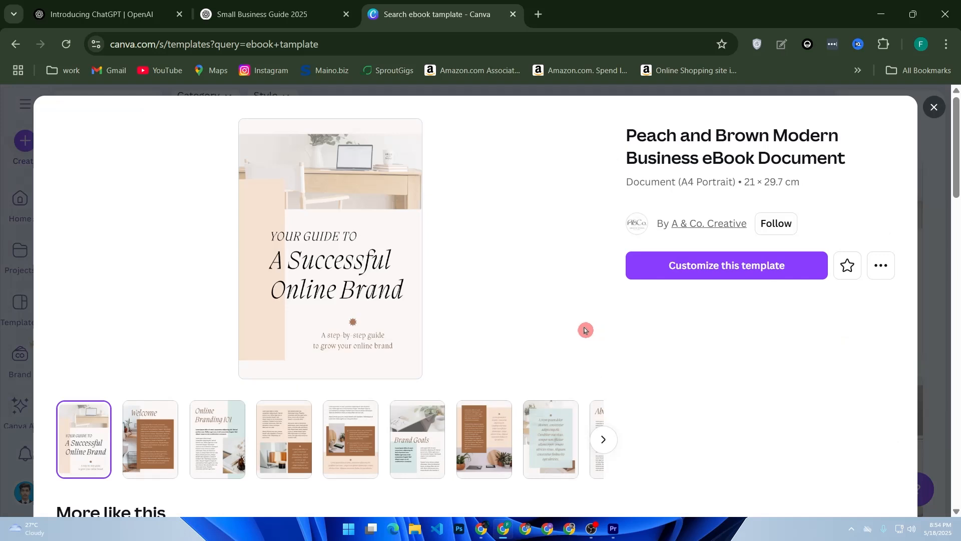
click(683, 278)
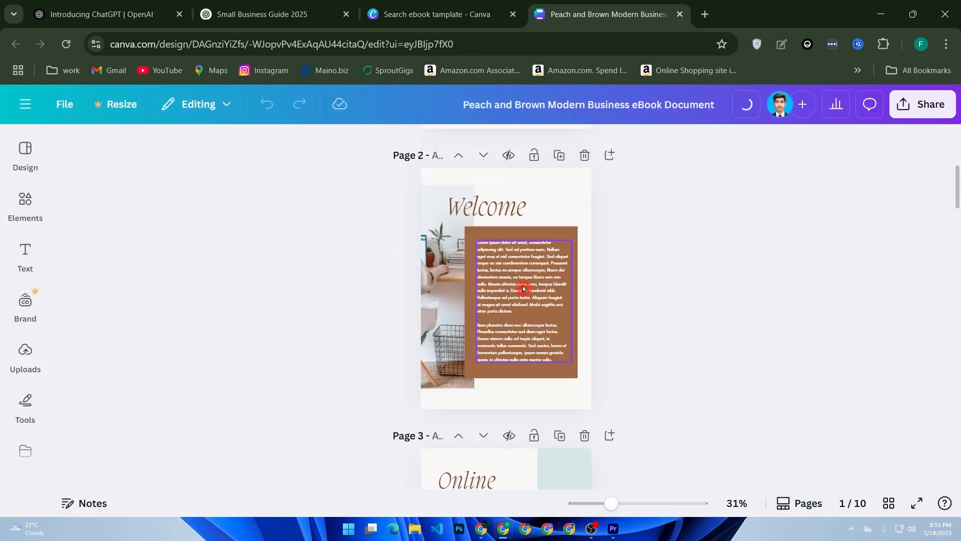
scroll(524, 289, down, 5)
Return to the ChatGPT outline and copy the eBook title "How to Start a Small Business in 2025"
click(149, 5)
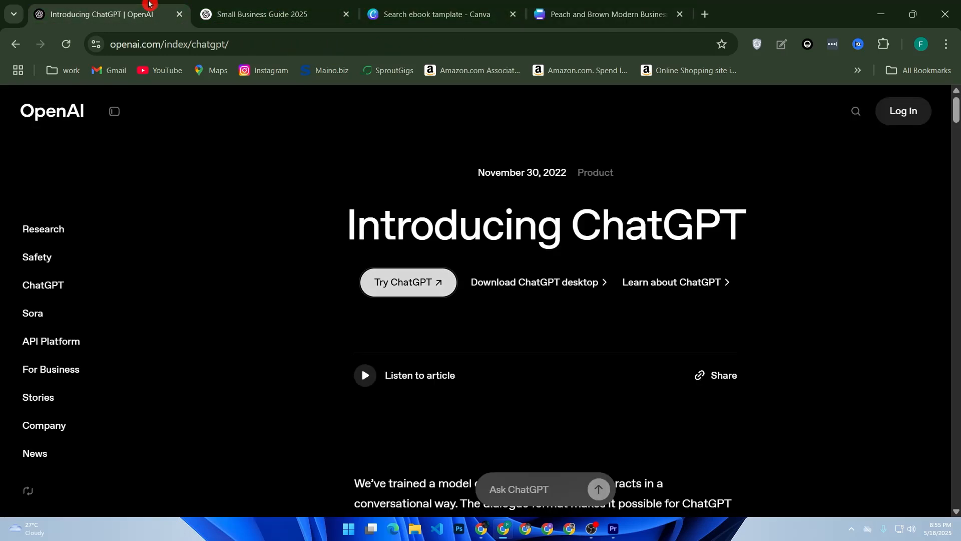
click(265, 14)
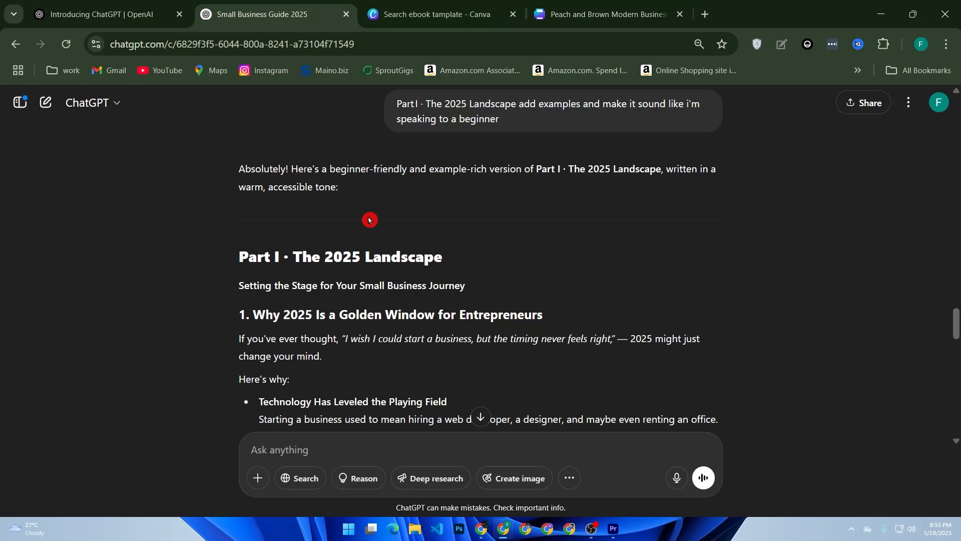
scroll(369, 221, down, 4)
scroll(369, 220, up, 15)
scroll(370, 216, up, 15)
click(328, 243)
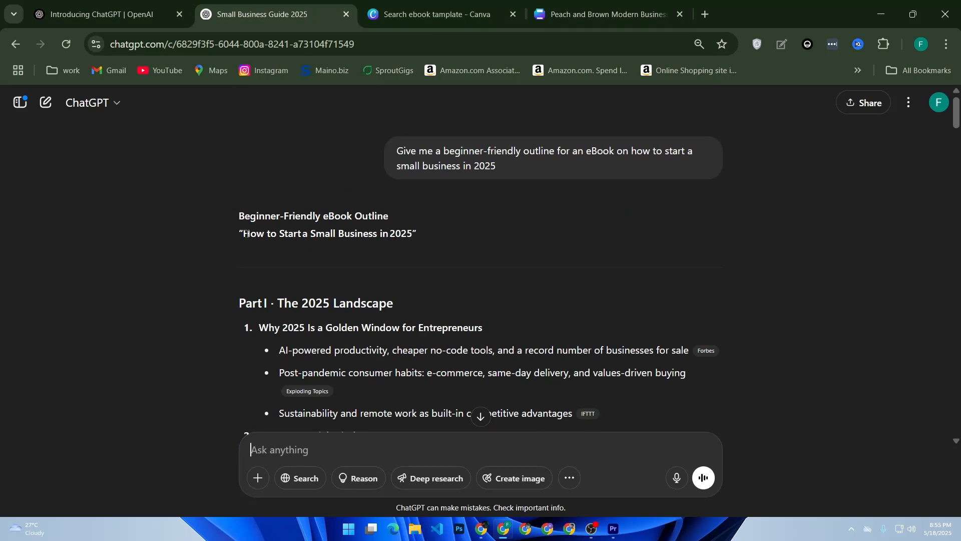
drag(243, 235, 410, 235)
key(ctrl+c)
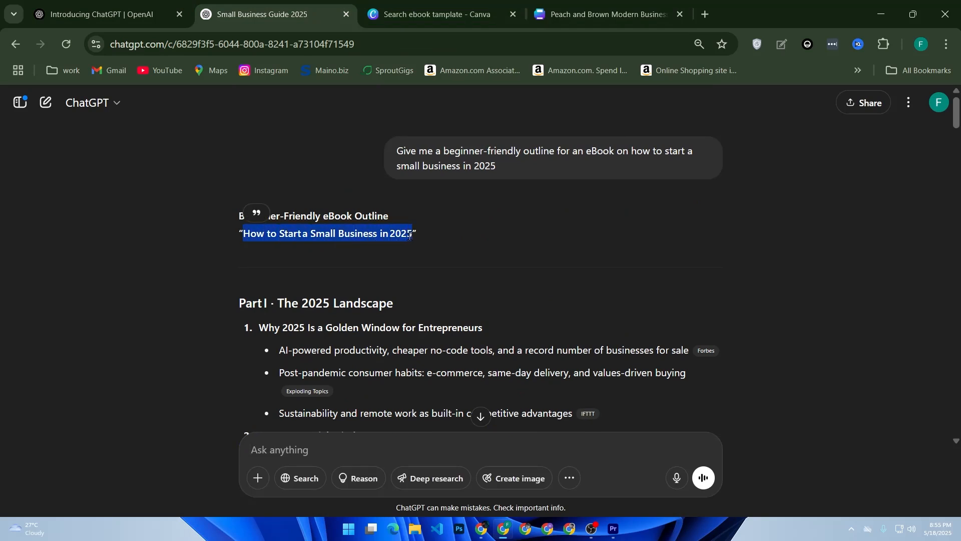
In the Canva design, replace the page 3 heading with the copied eBook title and resize its text box to font size 59.8
click(571, 3)
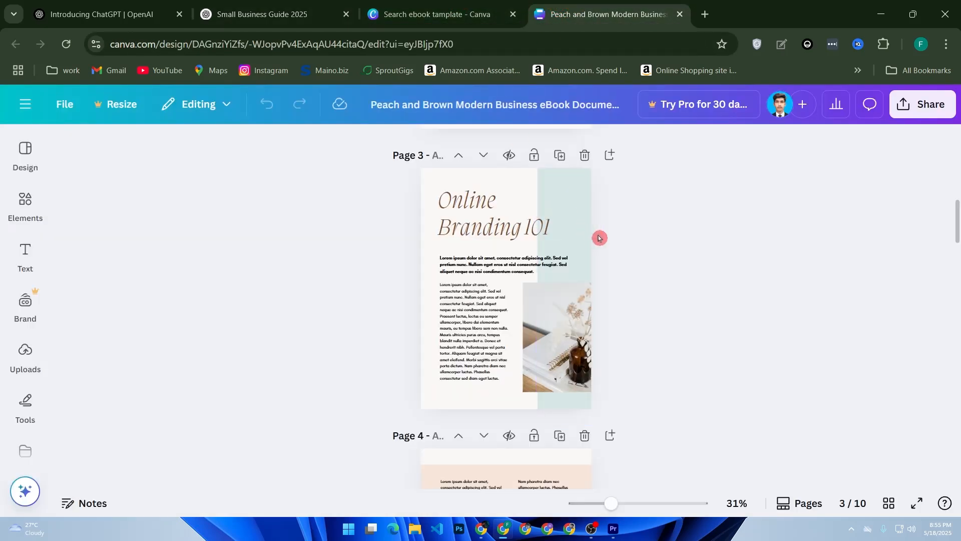
ctrl+scroll(598, 239, up, 3)
ctrl+scroll(604, 238, up, 1)
scroll(500, 281, up, 2)
click(461, 300)
double_click(461, 300)
key(ctrl+a)
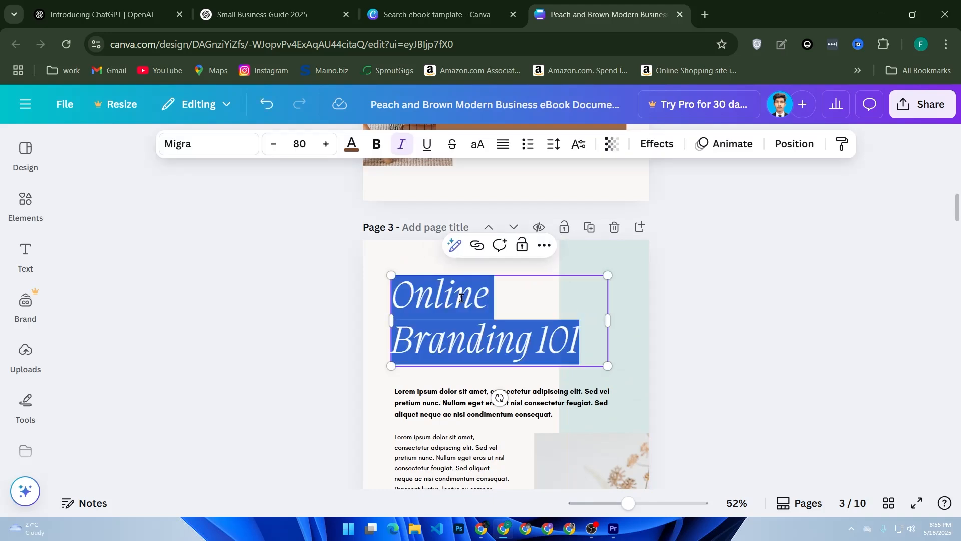
key(ctrl+v)
drag(611, 372, 631, 344)
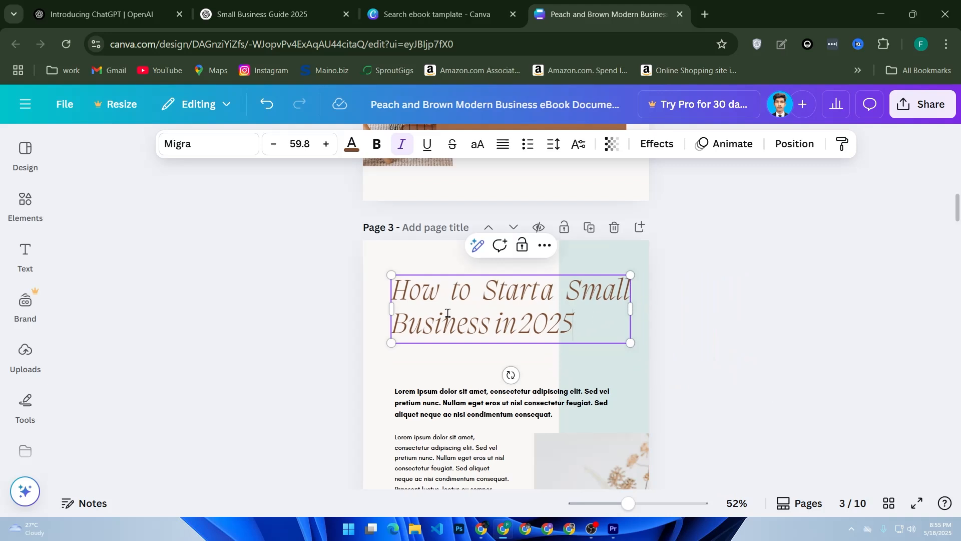
Look at the text color options for the entire page 3 heading and close them without choosing a color
drag(579, 323, 382, 285)
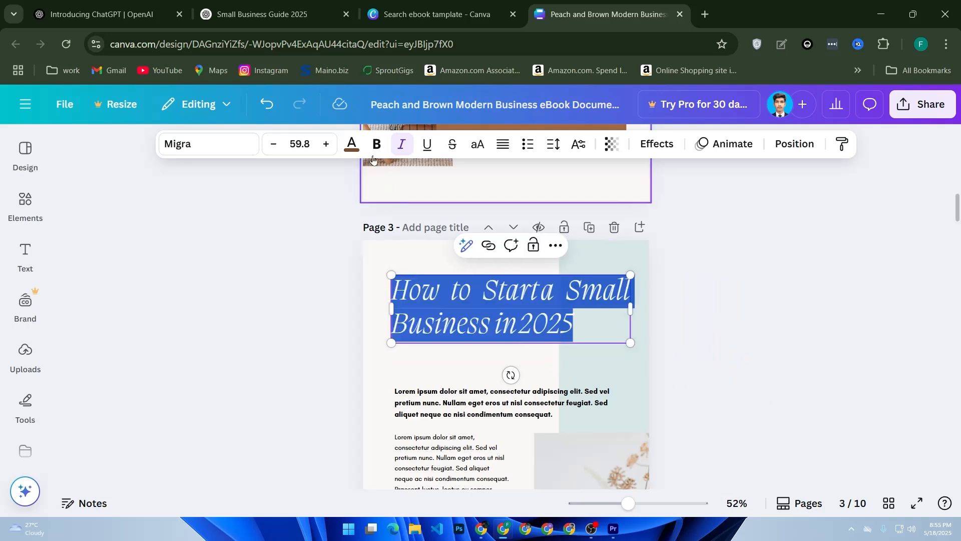
click(350, 148)
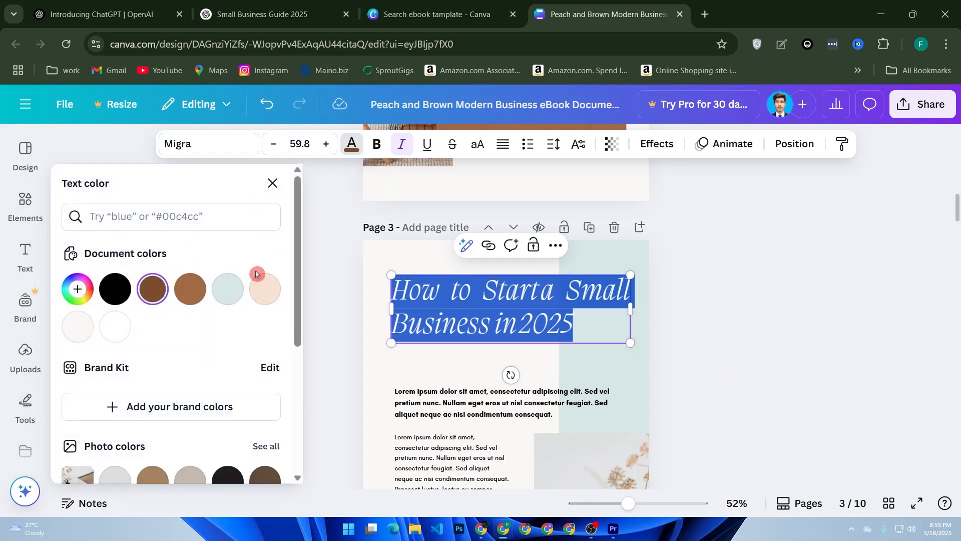
click(273, 183)
scroll(392, 290, down, 5)
scroll(392, 290, up, 5)
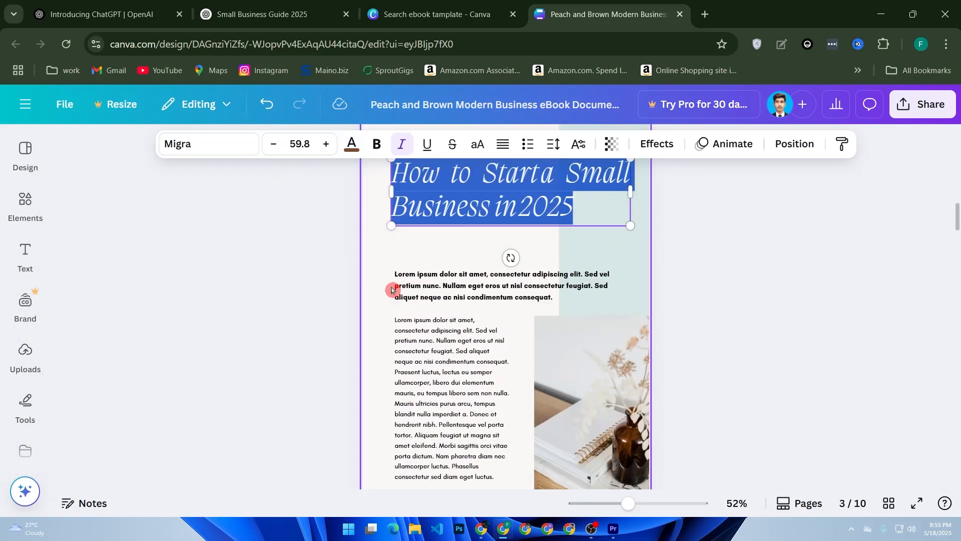
Switch to the ChatGPT outline and copy the whole "Part I · The 2025 Landscape" section
click(256, 6)
scroll(386, 155, down, 2)
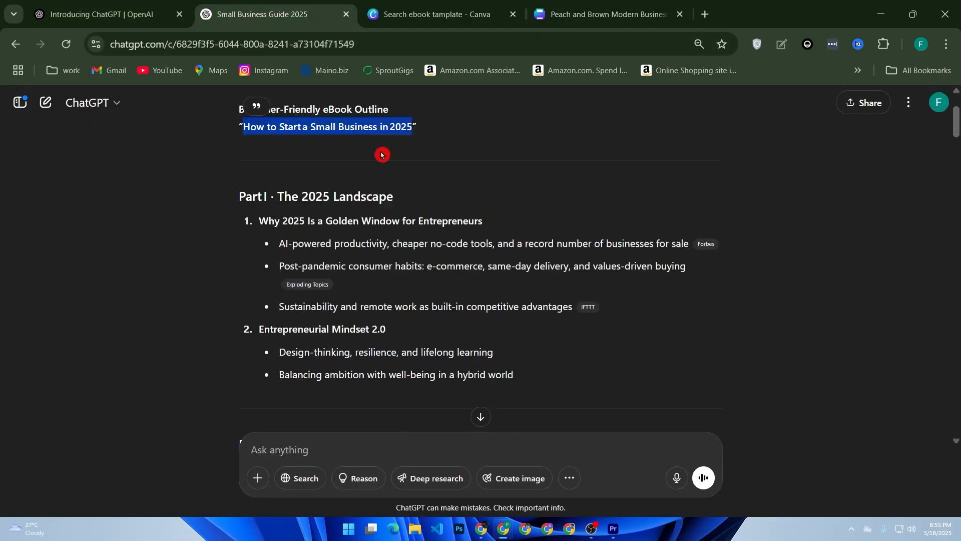
click(234, 180)
drag(234, 181, 557, 365)
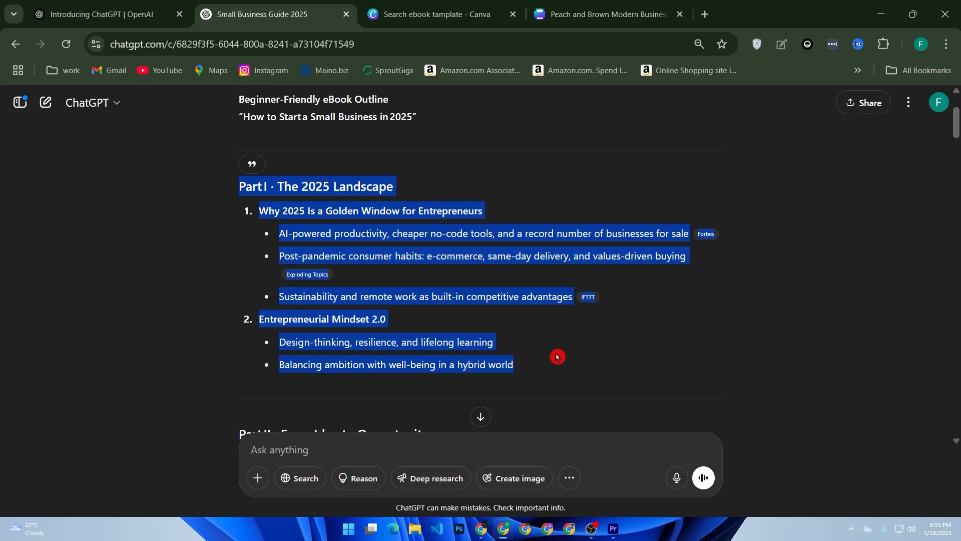
In the Canva design, replace the page 3 body placeholder text with the copied Part I section and widen its text box slightly
click(601, 14)
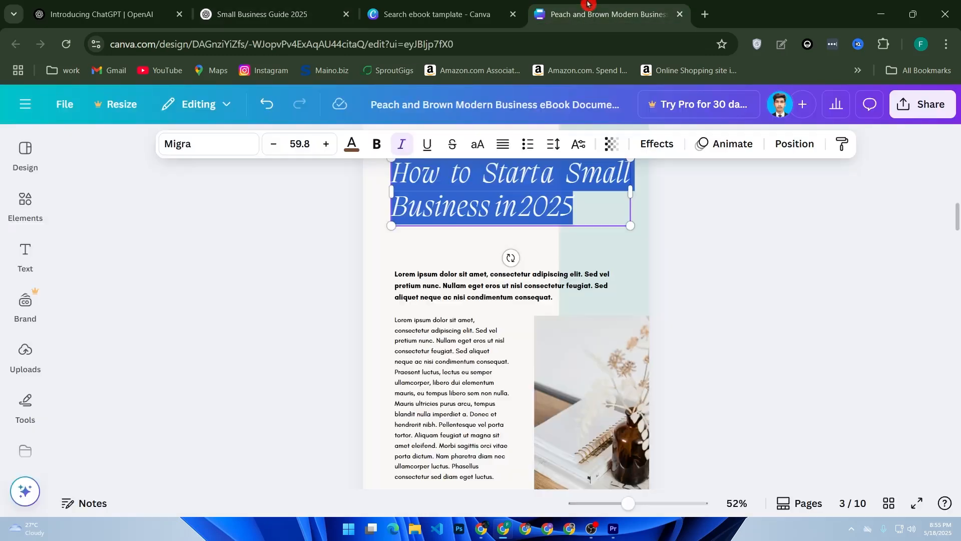
click(456, 332)
click(451, 333)
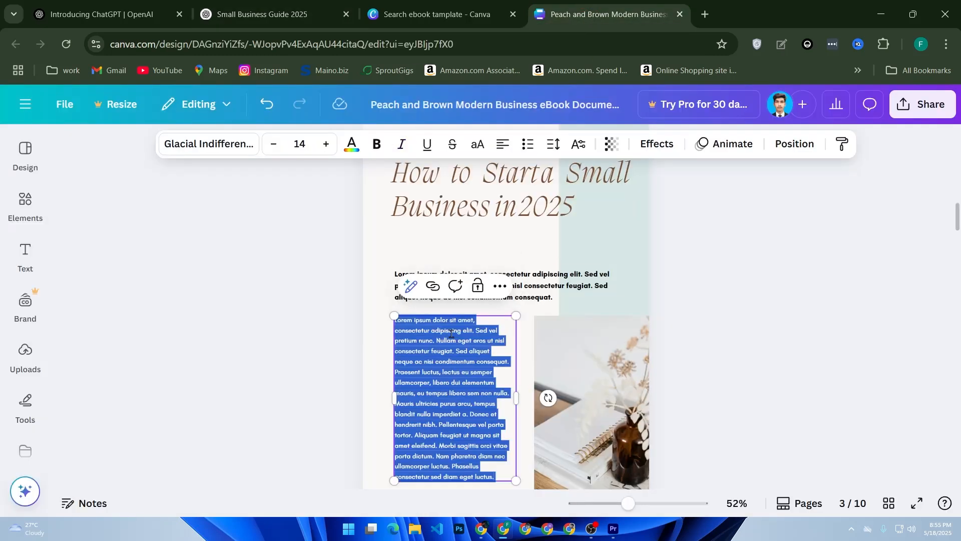
text(Part I · The 2025 Landscape Why 2025 Is a Golden Window for Entrepreneurs AI-powered productivity, cheaper no-code tools, and a record number of businesses for sale Forbes Post-pandemic consumer habits: e-commerce, same-day delivery, and values-driven buying Exploding Topics Sustainability and remote work as built-in competitive advantages IFTTT Entrepreneurial Mindset 2.0 Design-thinking, resilience, and lifelong learning Balancing ambition with well-being in a hybrid world)
scroll(452, 333, down, 4)
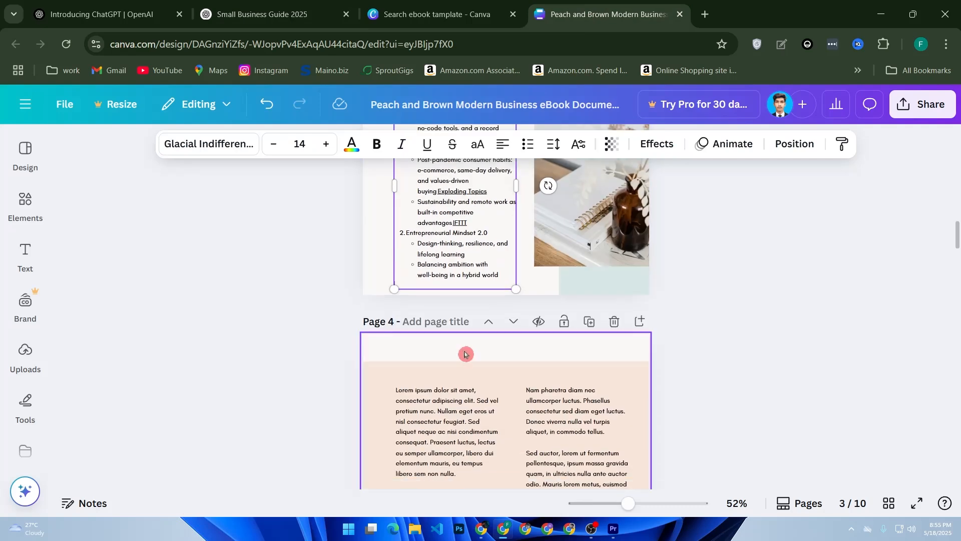
scroll(467, 349, up, 2)
mouse_move(516, 303)
mouse_down()
mouse_move(551, 320)
mouse_move(525, 310)
mouse_up()
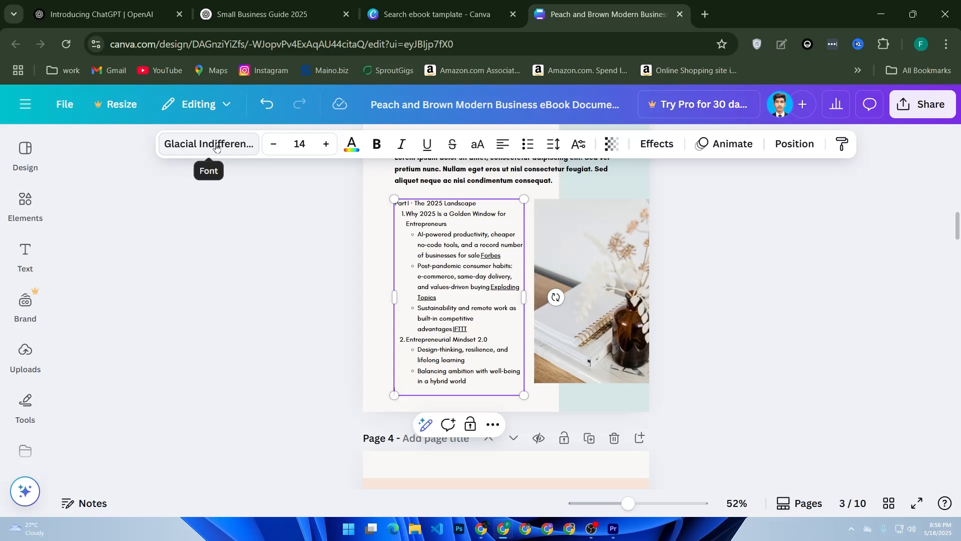
click(311, 276)
Insert a stacked bar chart from the chart elements on page 3 and close its data editor
scroll(348, 367, up, 7)
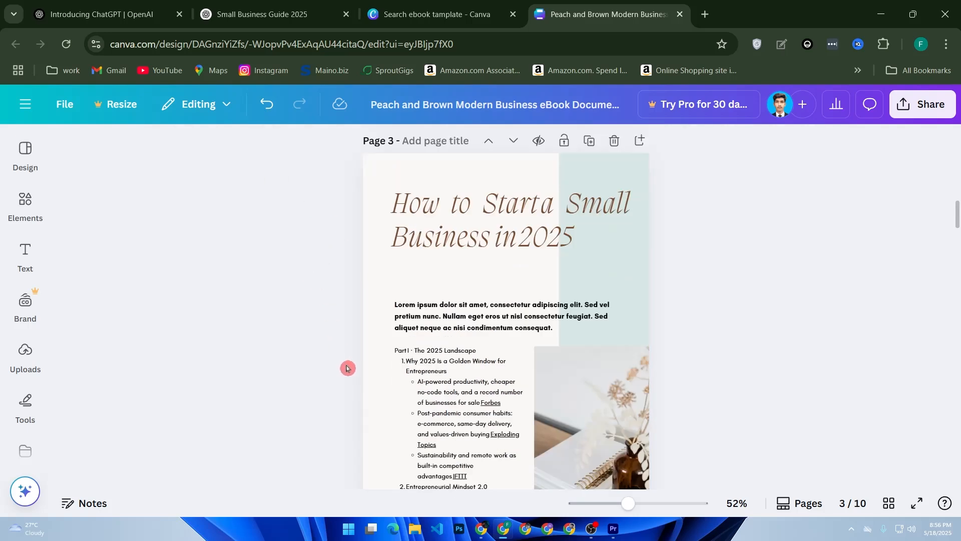
scroll(361, 365, up, 4)
scroll(365, 360, down, 4)
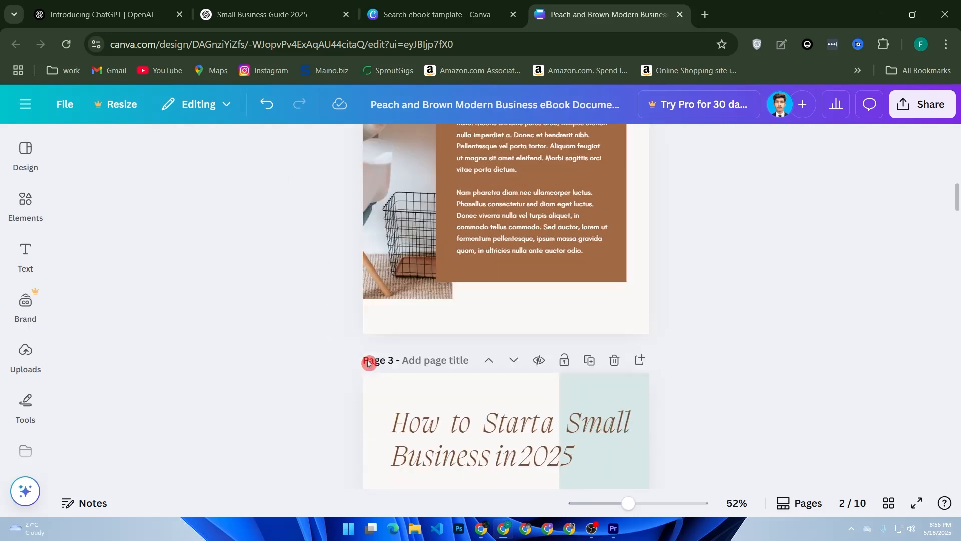
scroll(283, 340, down, 2)
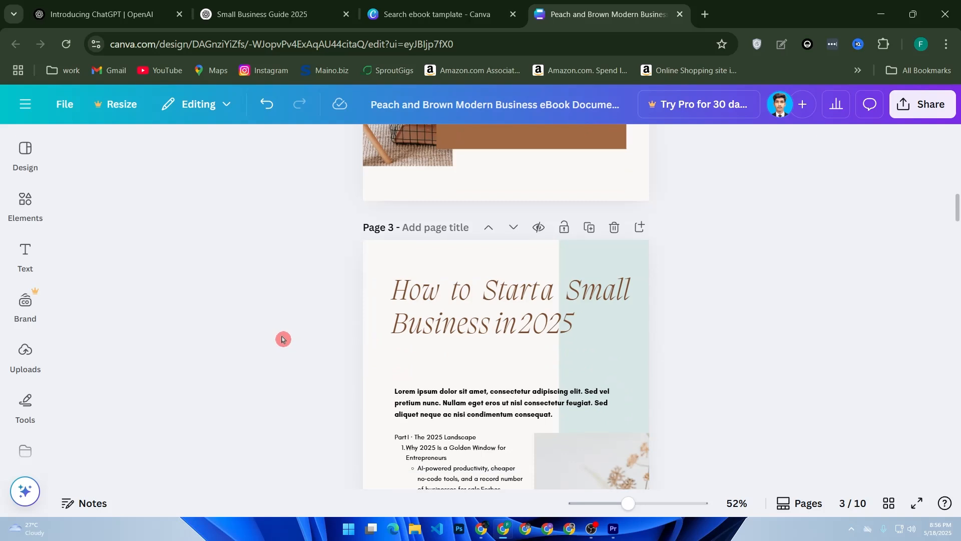
click(28, 207)
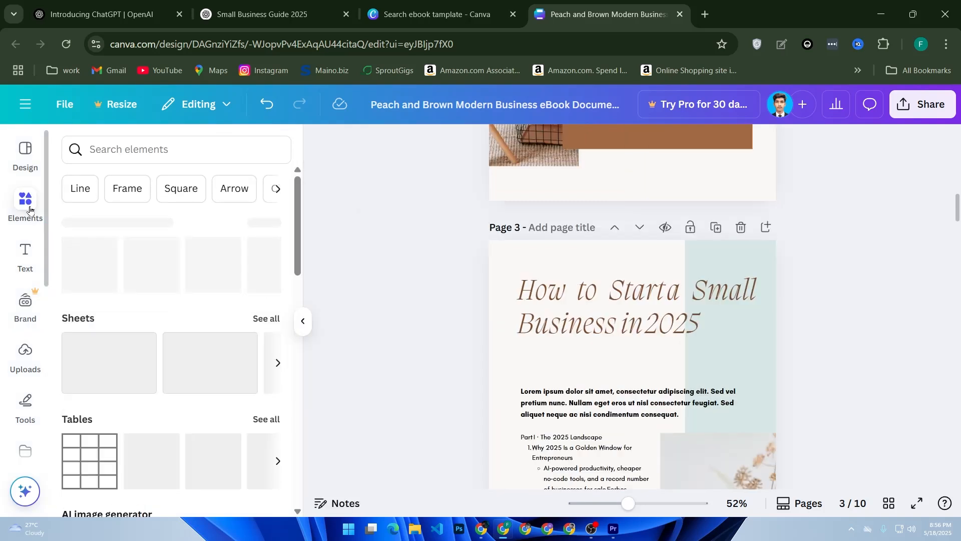
scroll(186, 266, down, 2)
scroll(206, 259, down, 6)
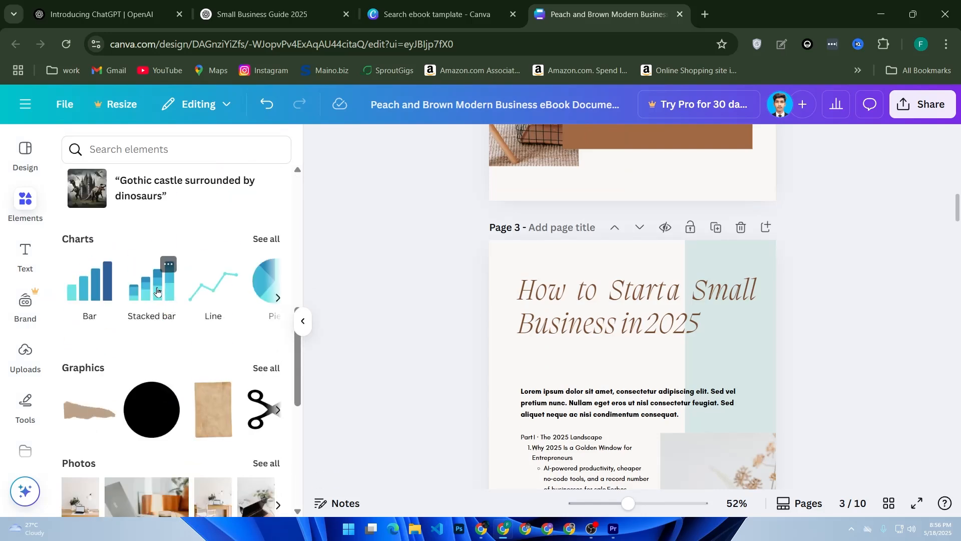
click(159, 291)
drag(201, 289, 144, 300)
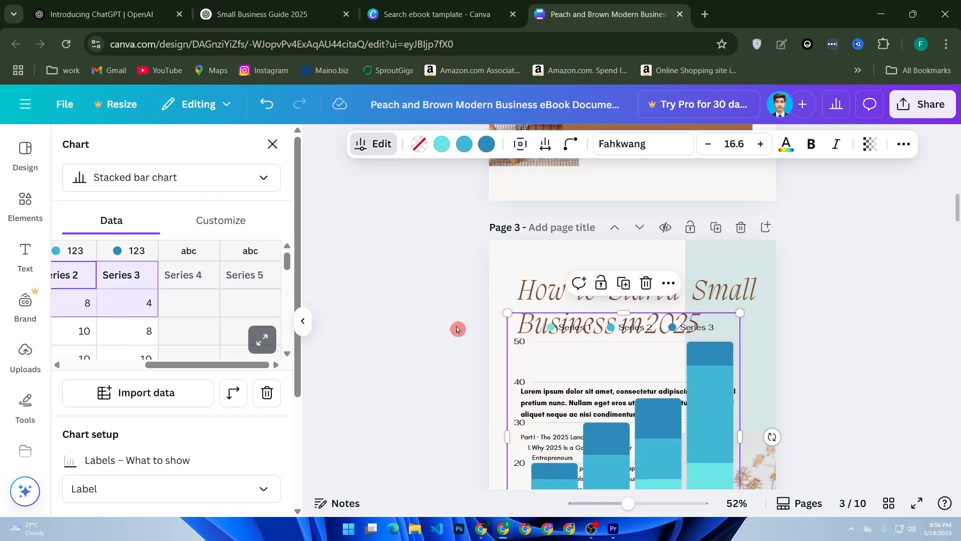
click(418, 340)
Shrink the stacked bar chart and place it over the photo beside the Part I text on page 3
scroll(591, 351, down, 4)
scroll(596, 358, up, 2)
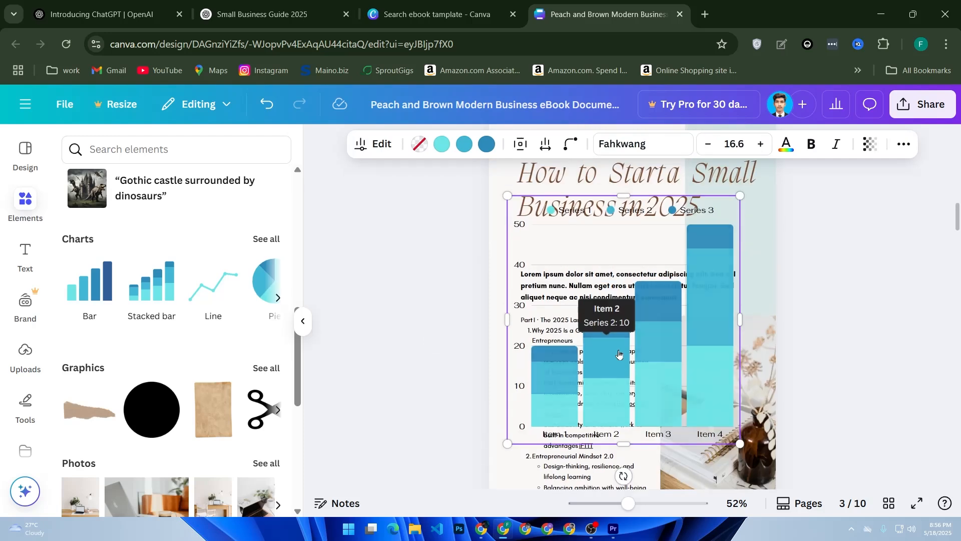
drag(740, 195, 700, 389)
click(472, 411)
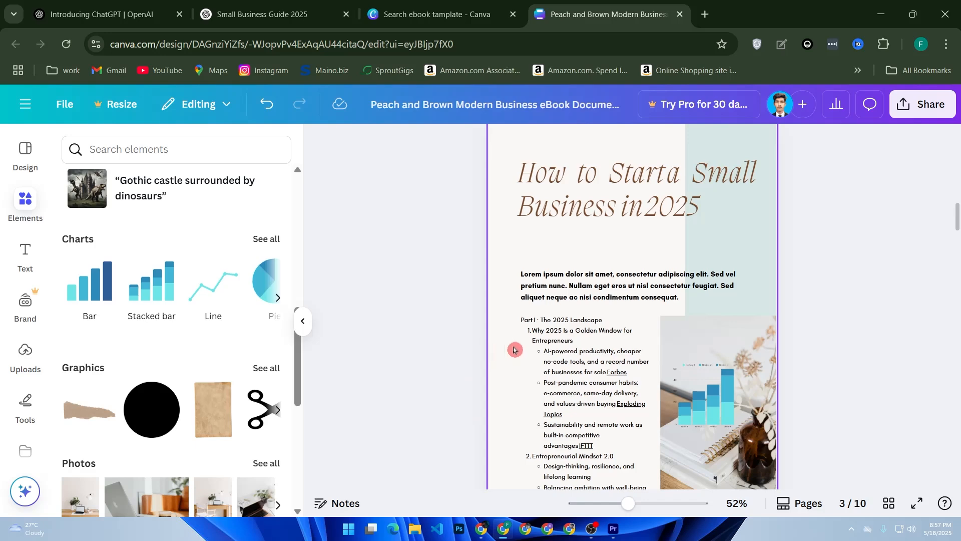
Return to the ChatGPT outline and copy the "Part II · From Idea to Opportunity" section
scroll(562, 339, down, 7)
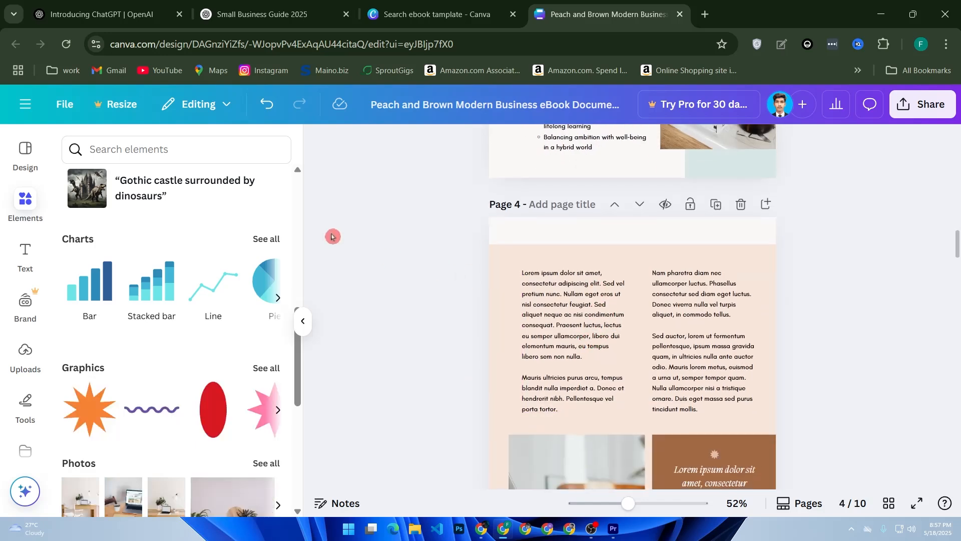
click(262, 20)
scroll(355, 158, down, 5)
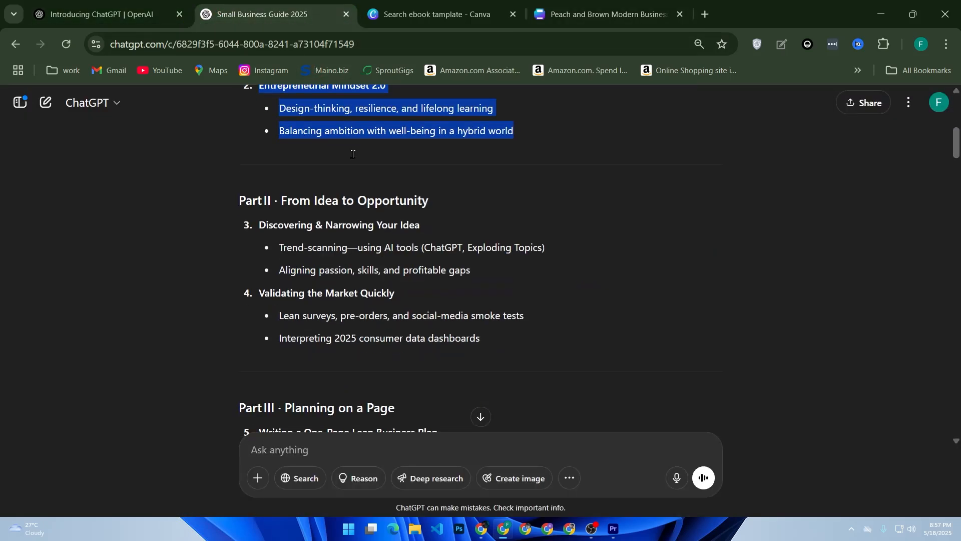
drag(497, 343, 229, 199)
key(ctrl+c)
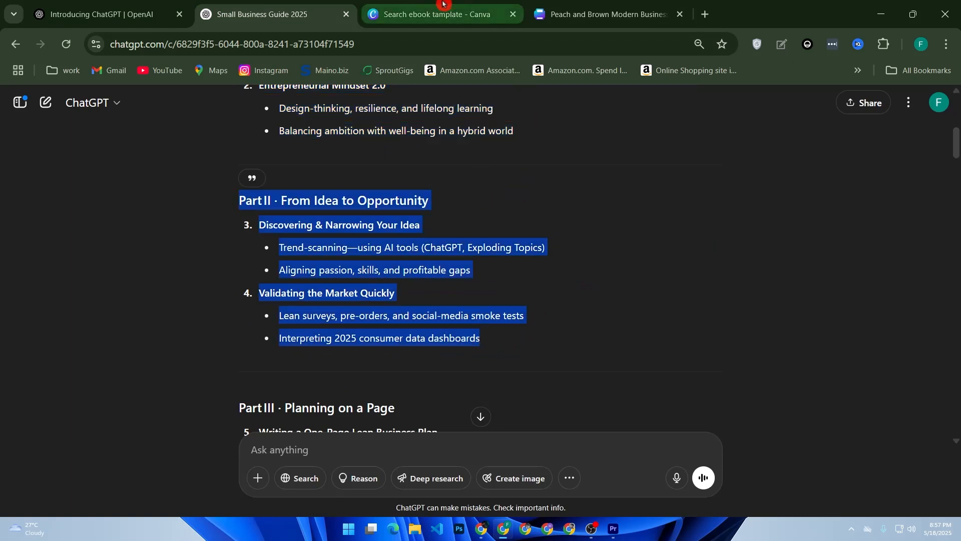
In the Canva design, replace the first column's placeholder text on page 4 with the copied Part II section
click(601, 14)
click(589, 295)
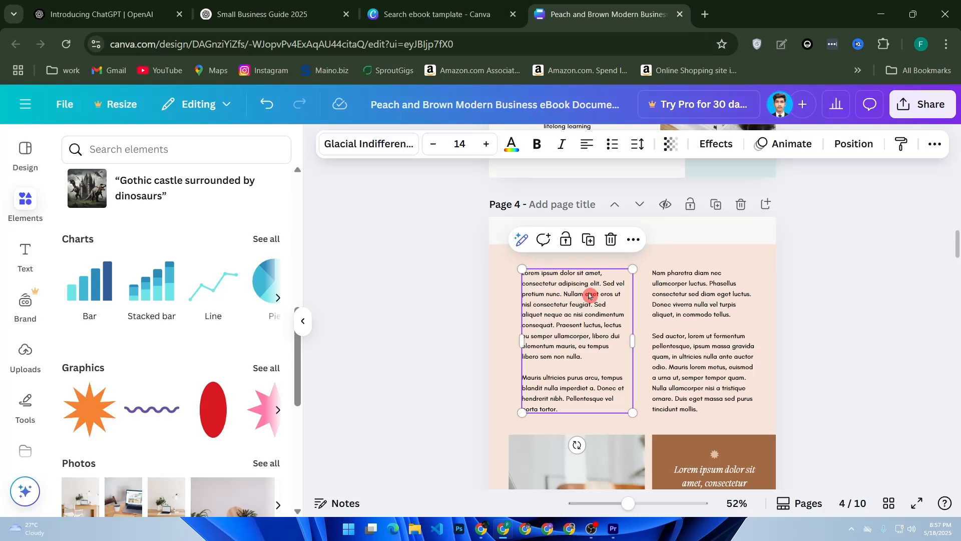
double_click(588, 296)
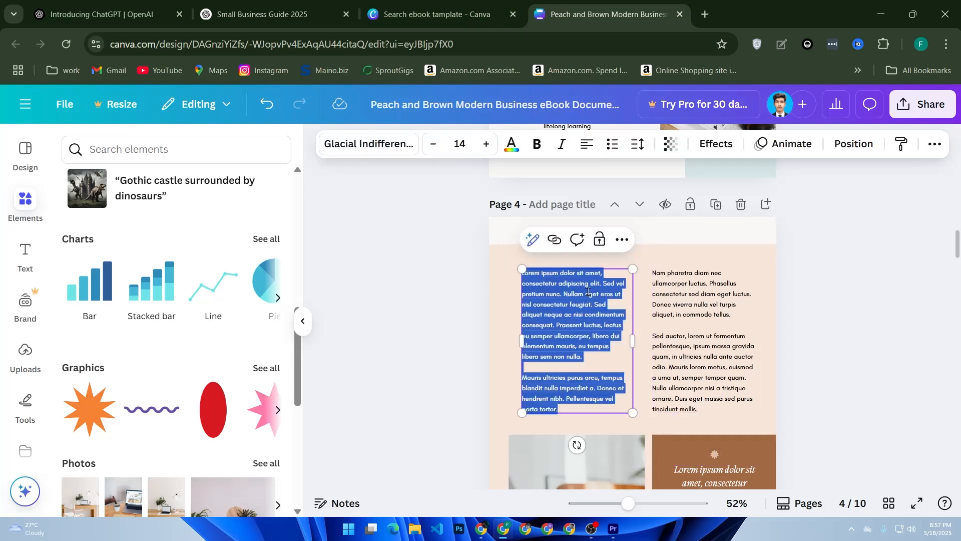
key(ctrl+v)
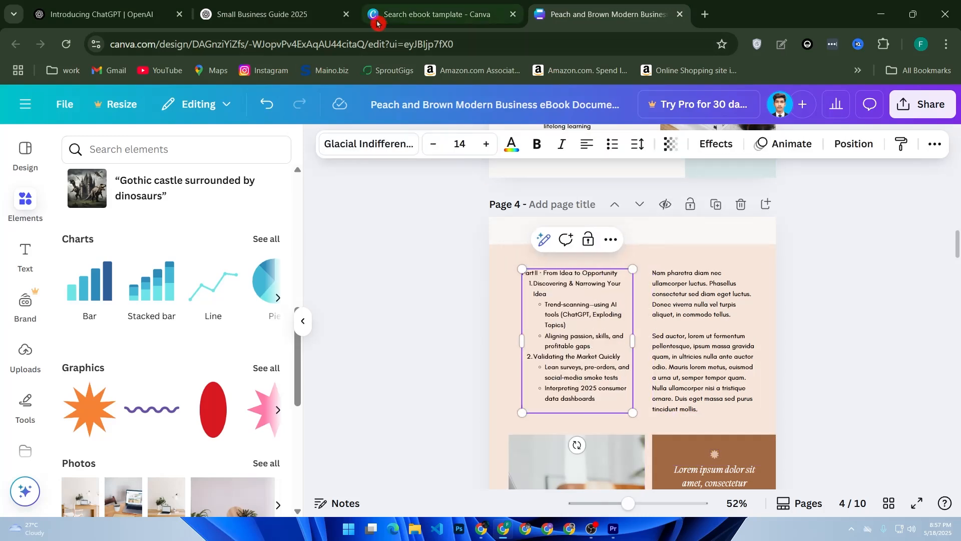
Go back to the ChatGPT outline and copy the "Part III · Planning on a Page" section
click(251, 4)
scroll(431, 329, down, 2)
scroll(466, 365, down, 4)
scroll(465, 353, up, 4)
scroll(465, 354, down, 2)
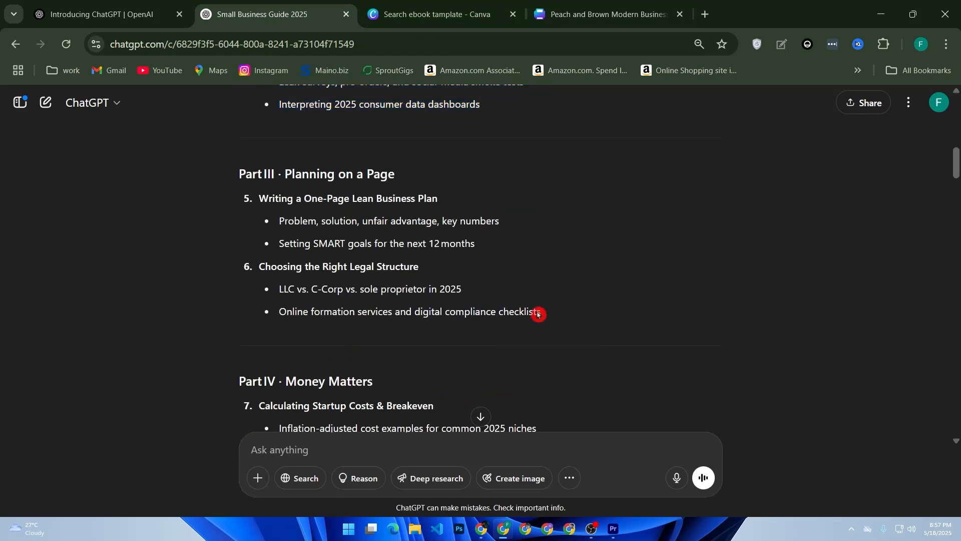
drag(558, 317, 169, 183)
key(ctrl+c)
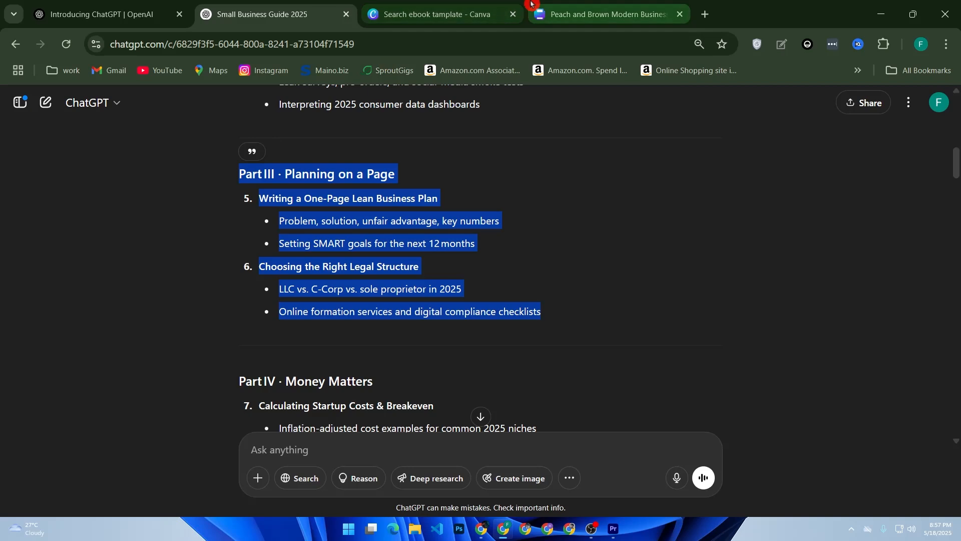
In the Canva design, replace the second column's placeholder text on page 4 with the copied Part III section
click(601, 14)
click(666, 291)
double_click(666, 291)
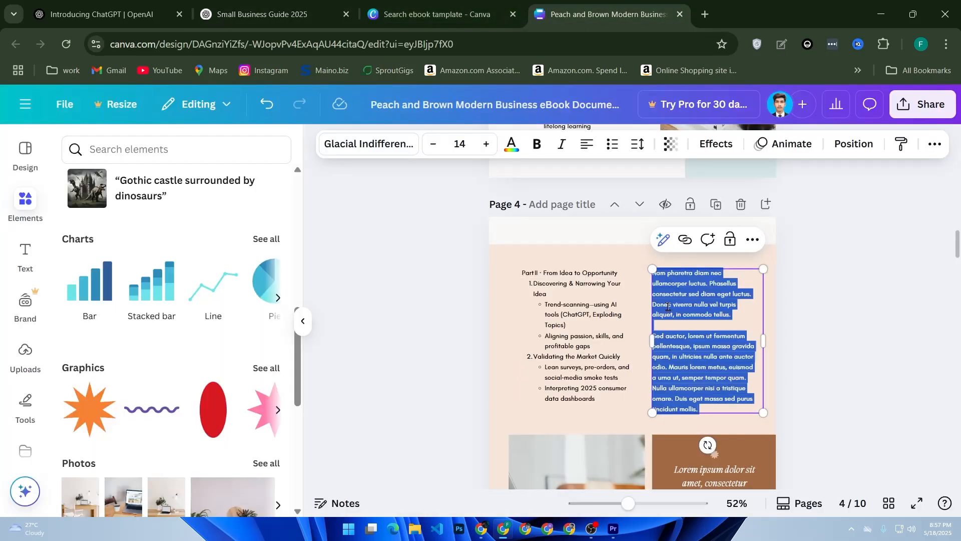
key(ctrl+v)
click(606, 334)
Upload the white sneakers image from the Downloads folder to the Canva uploads
scroll(626, 340, down, 5)
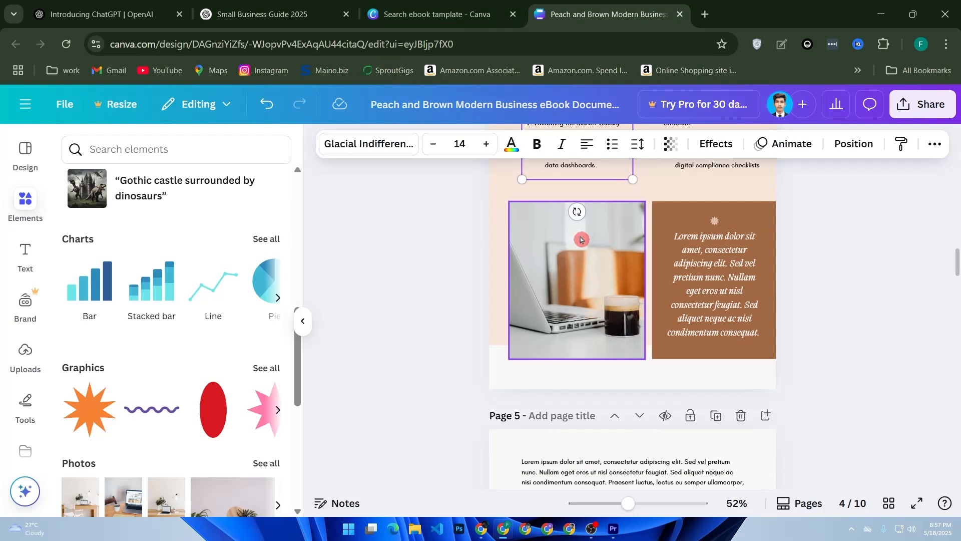
click(580, 266)
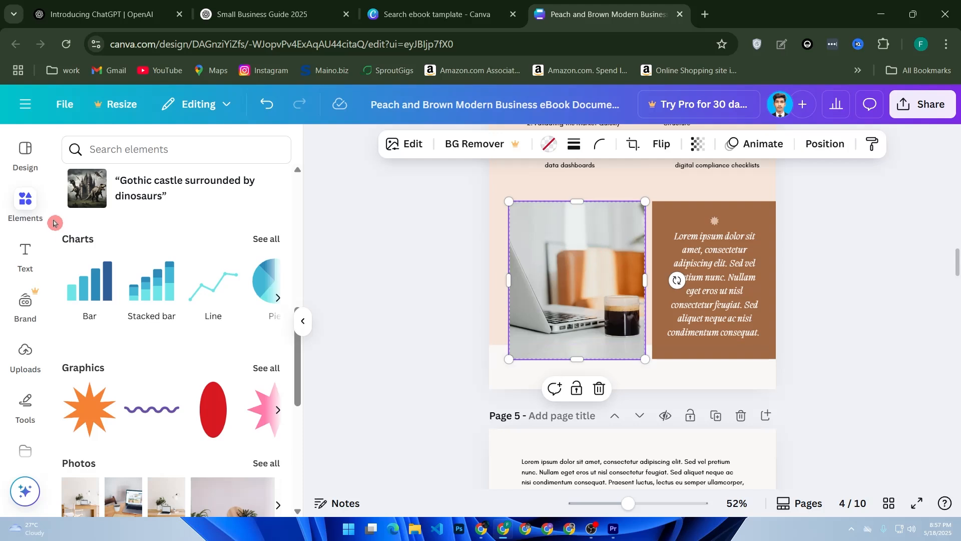
click(25, 353)
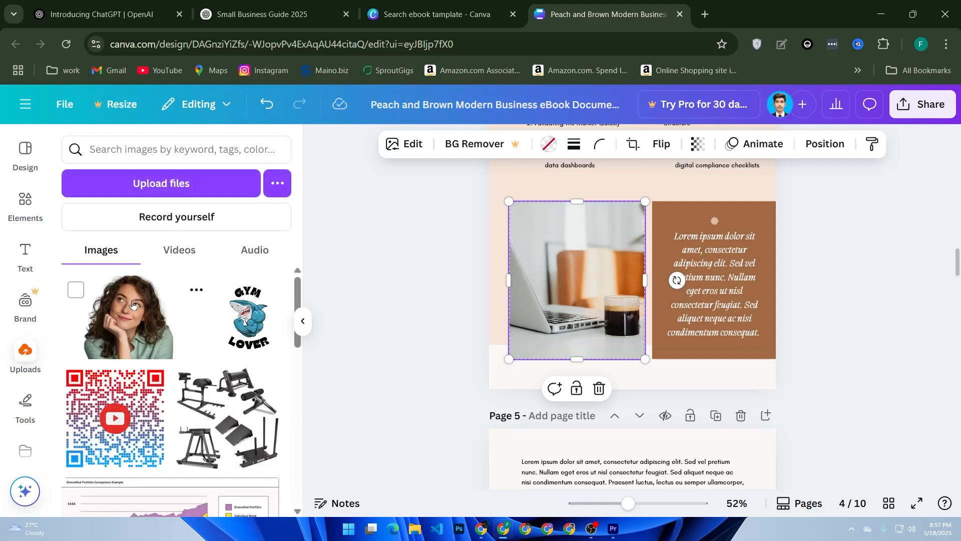
scroll(183, 392, down, 2)
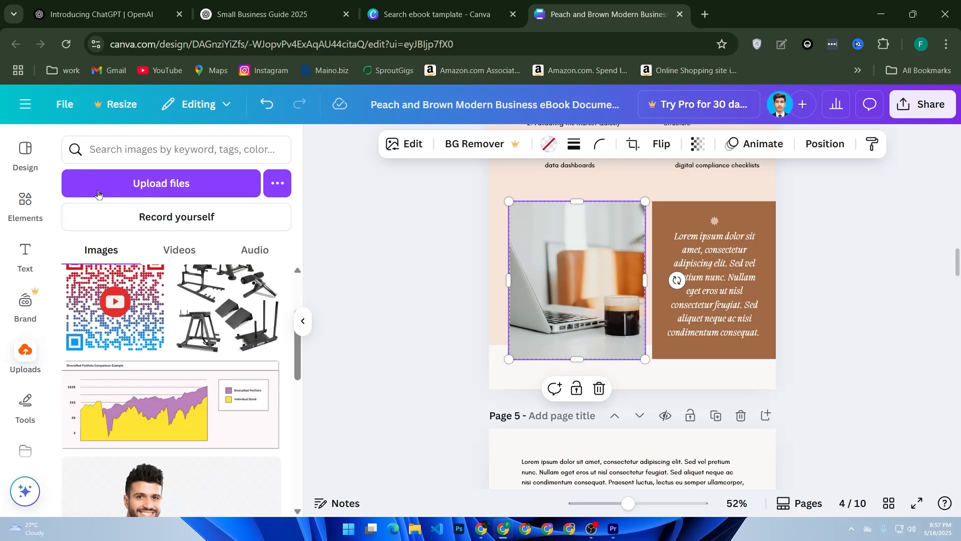
click(184, 181)
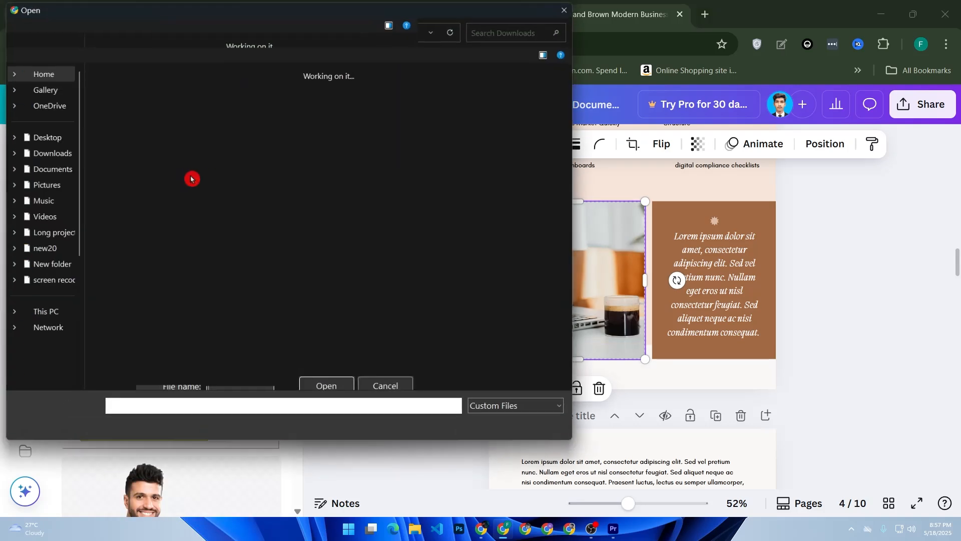
scroll(299, 185, up, 5)
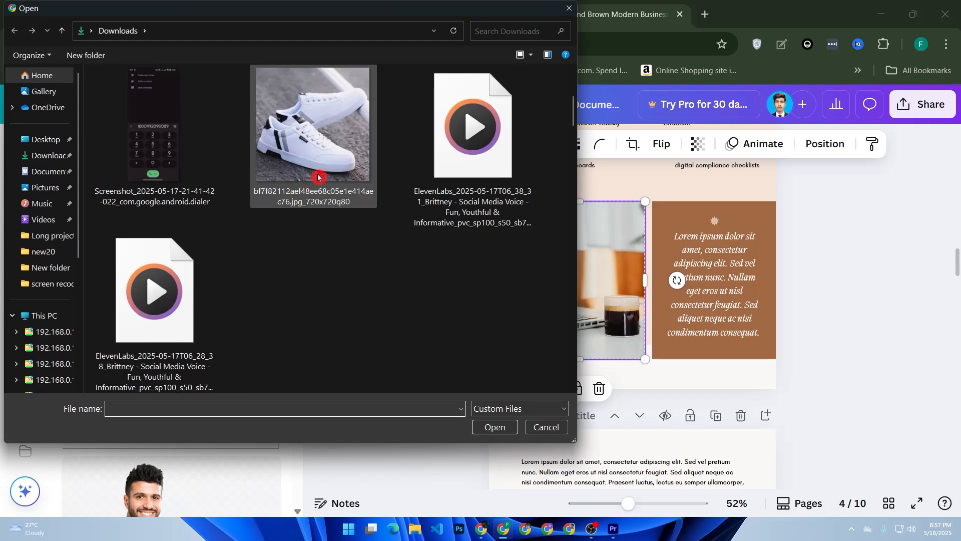
double_click(323, 171)
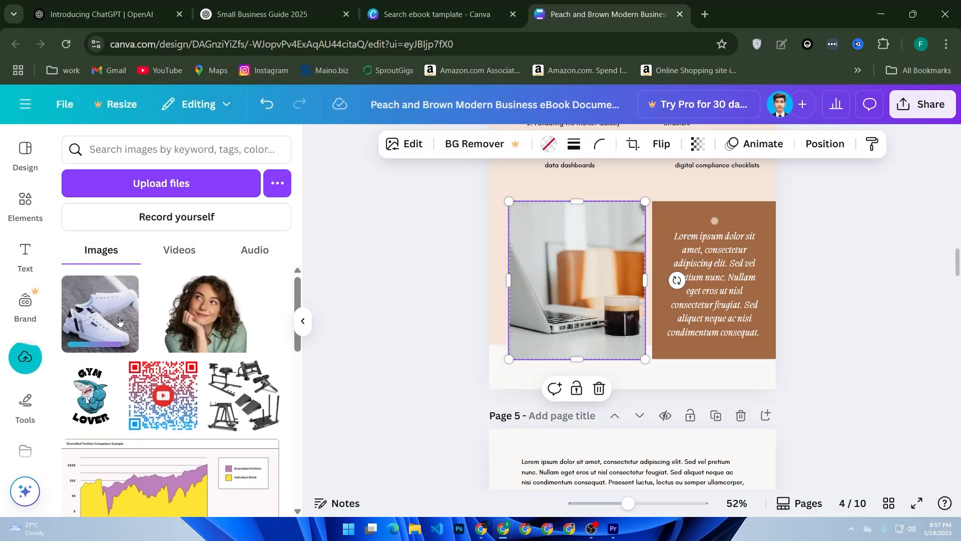
Replace the laptop photo on page 4 with the uploaded sneakers image and deselect it
click(119, 321)
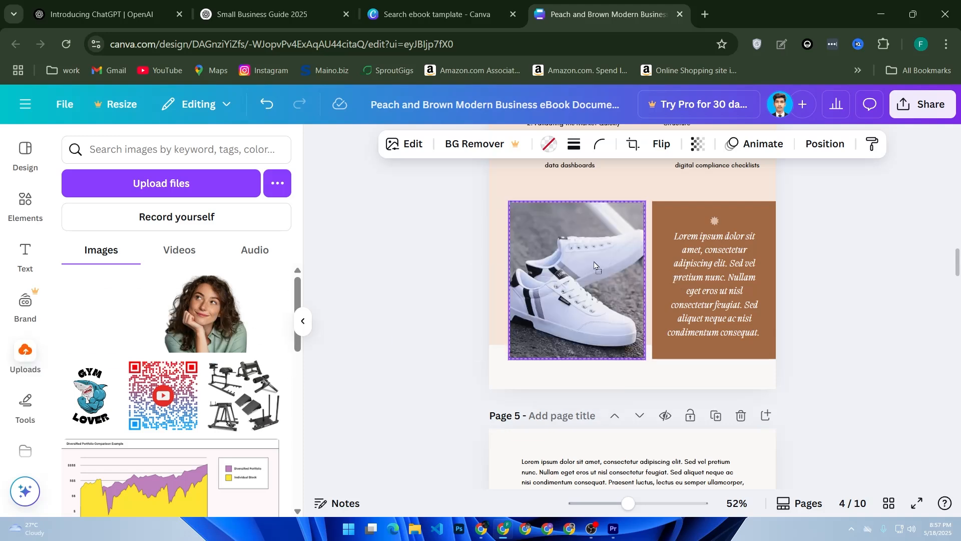
scroll(395, 324, up, 4)
scroll(440, 322, down, 2)
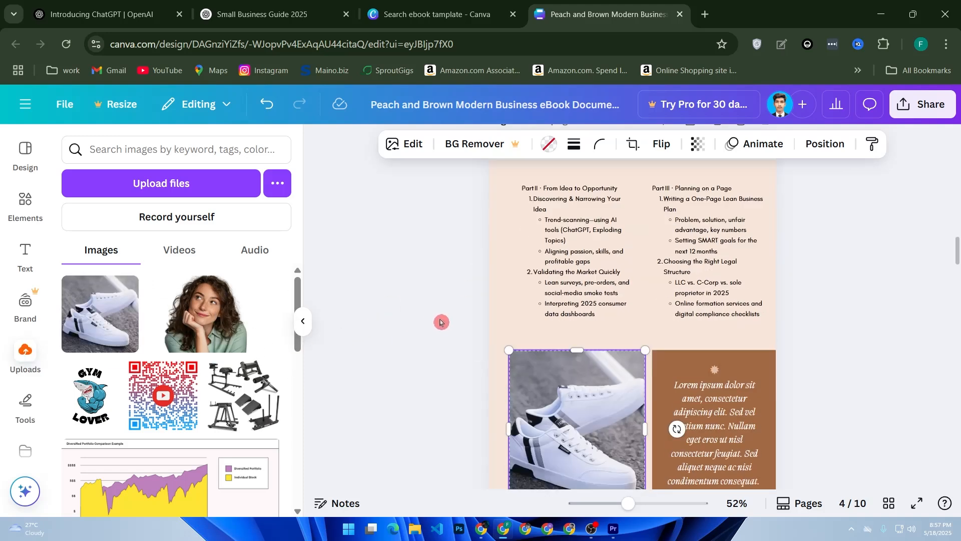
scroll(431, 323, down, 2)
click(450, 280)
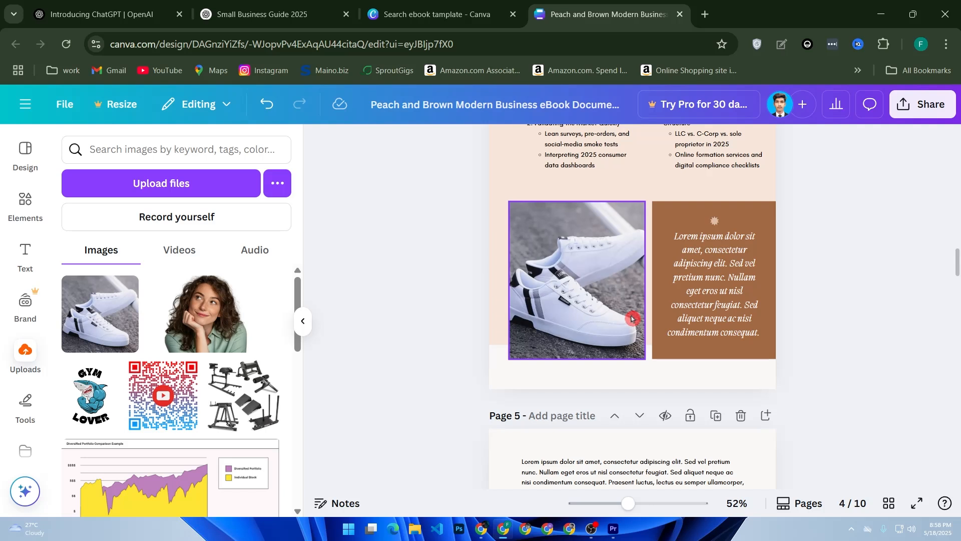
Open the download settings for sharing the finished eBook design
click(922, 104)
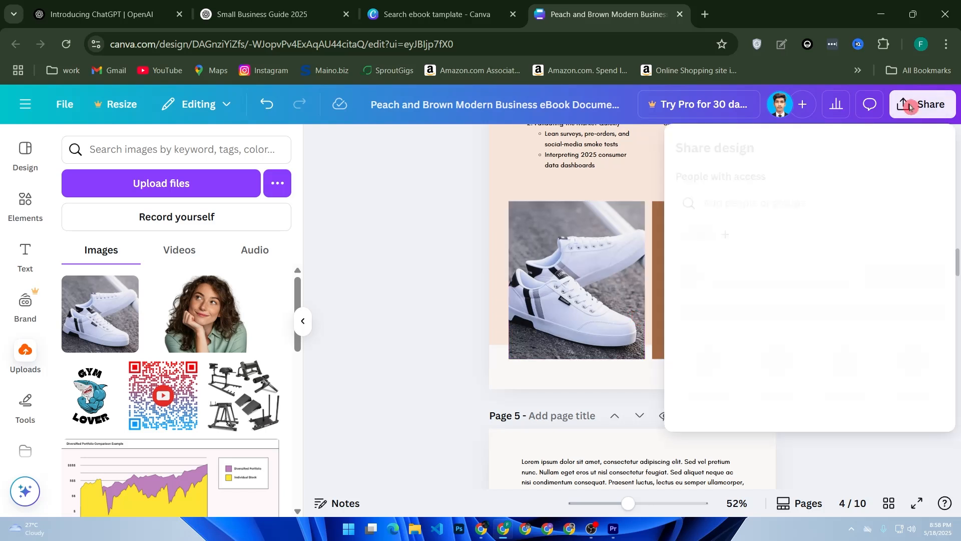
click(705, 380)
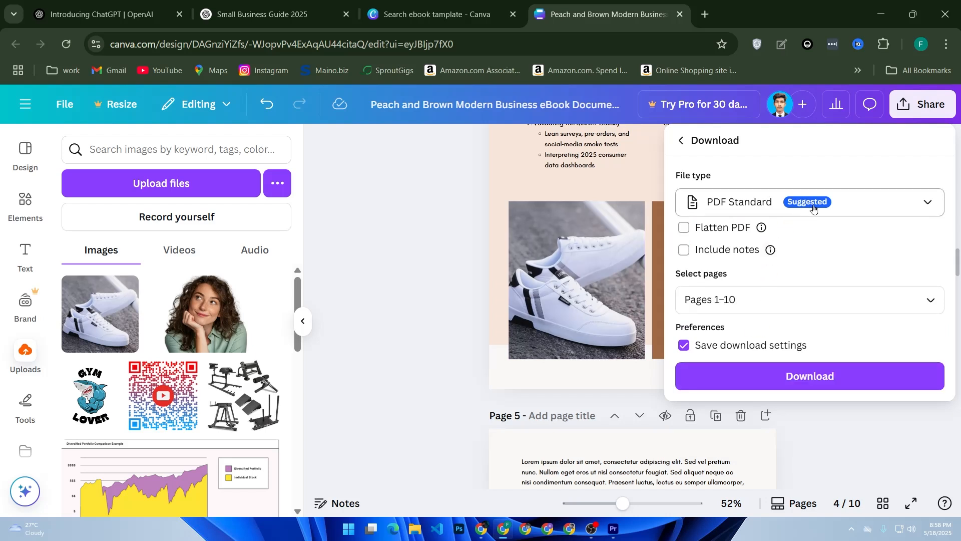